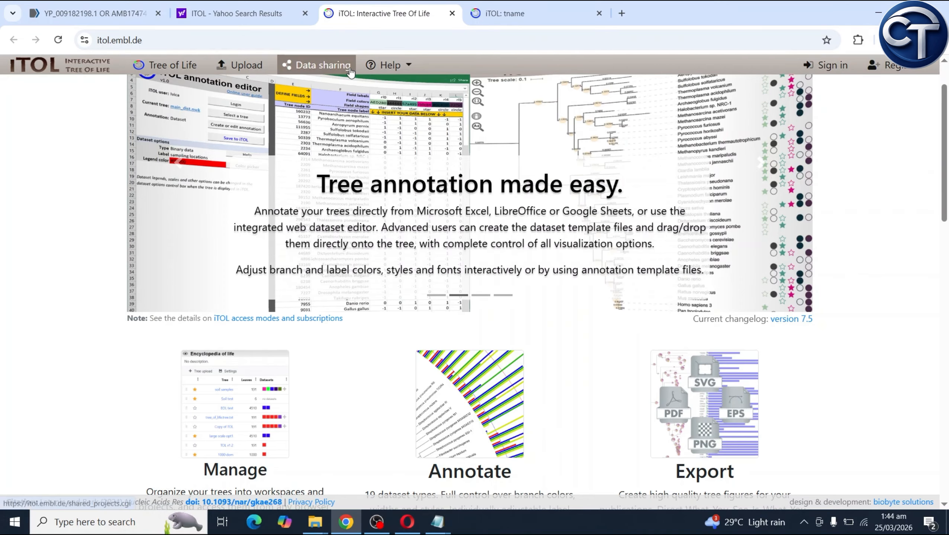
# Open the page for uploading a new tree and name the tree TREE
pyautogui.scroll(2, 306, 188)
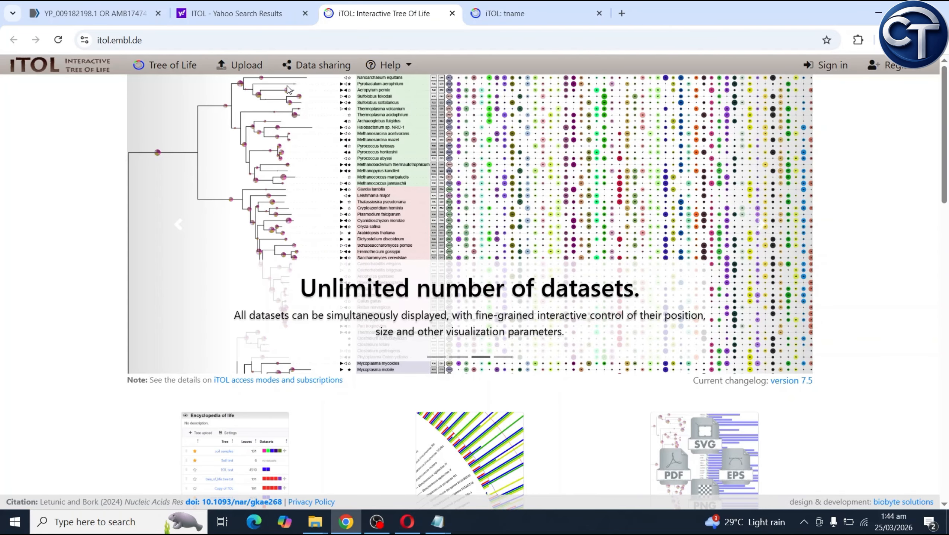
pyautogui.click(241, 68)
pyautogui.click(203, 331)
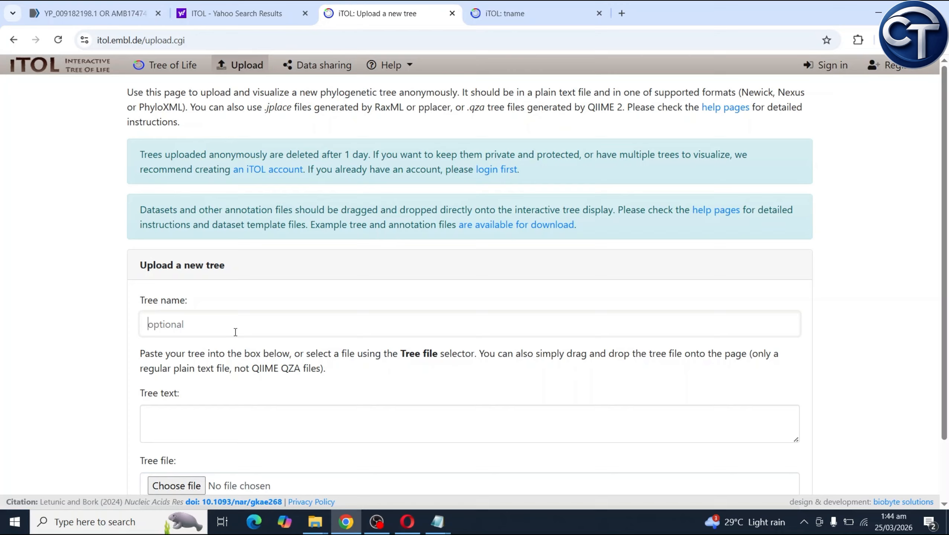
pyautogui.write('TREE')
pyautogui.scroll(-2, 225, 351)
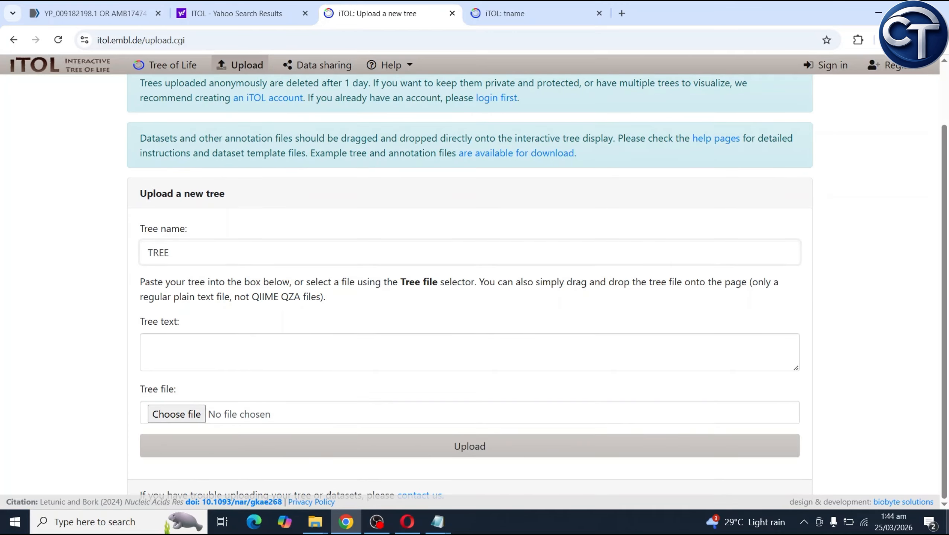
# Upload the desktop tree file whose name starts with 9zZ3zCzcM to display it as an interactive tree
pyautogui.click(879, 13)
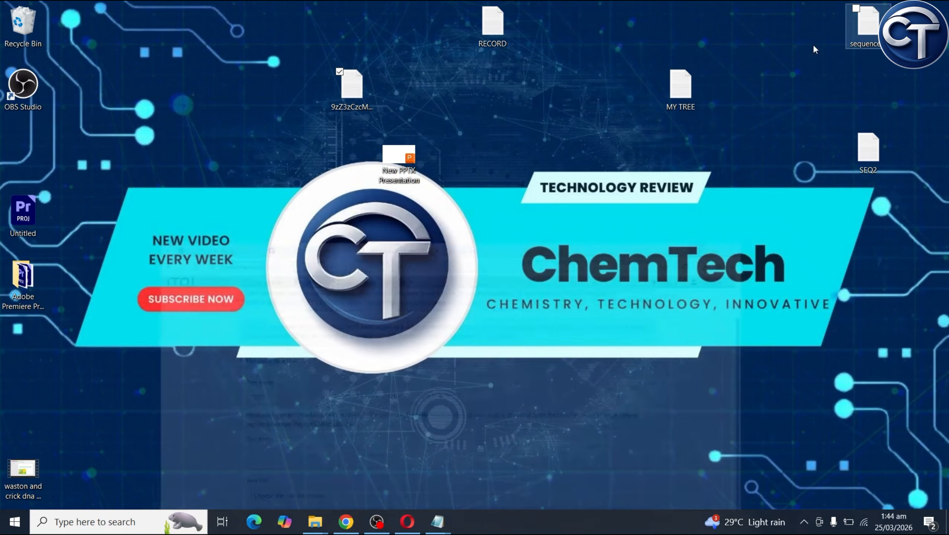
pyautogui.click(346, 119)
pyautogui.moveTo(365, 89); pyautogui.dragTo(248, 354)
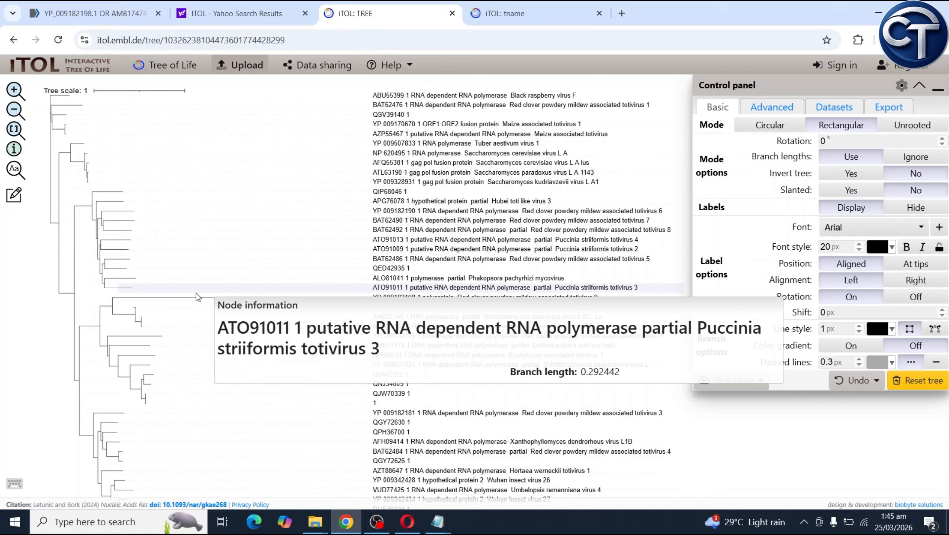
# Root the tree at its midpoint through the structure options of the long YP 009182198 branch
pyautogui.moveTo(32, 341); pyautogui.dragTo(70, 376)
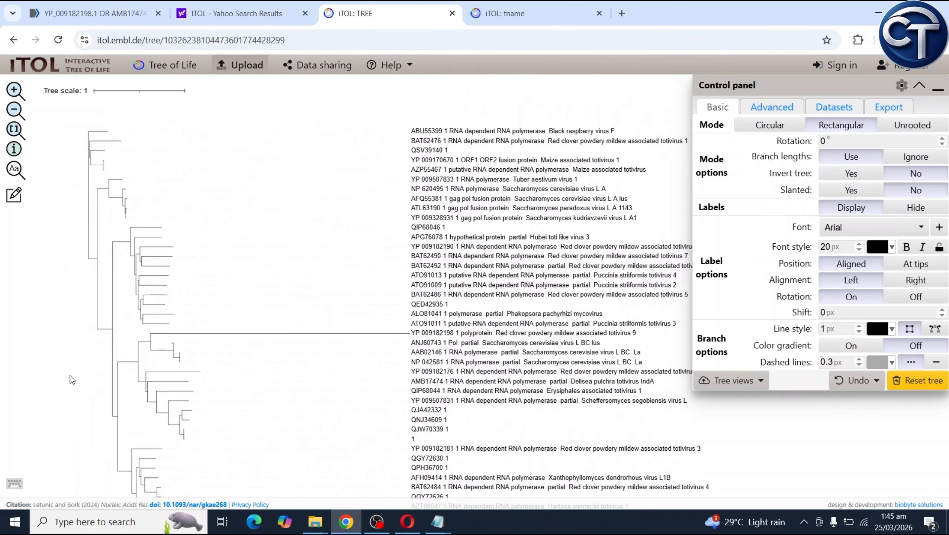
pyautogui.click(199, 335)
pyautogui.moveTo(288, 478)
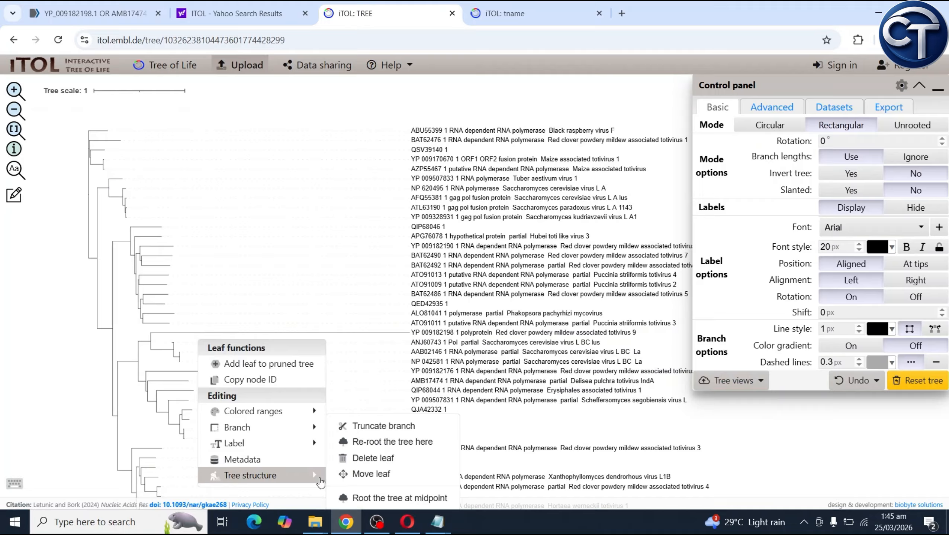
pyautogui.click(419, 499)
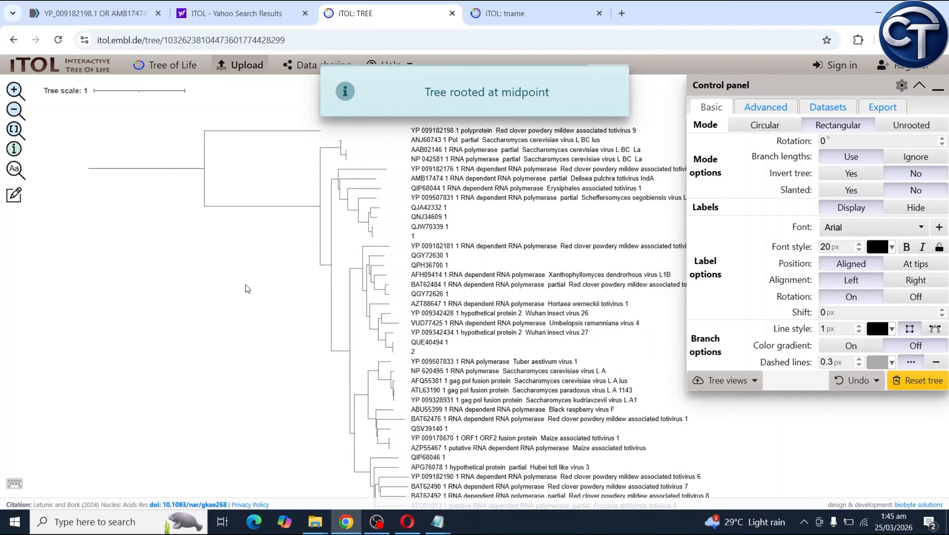
# Preview the tree in circular and unrooted modes, and return it to rectangular mode
pyautogui.moveTo(245, 285); pyautogui.dragTo(166, 330)
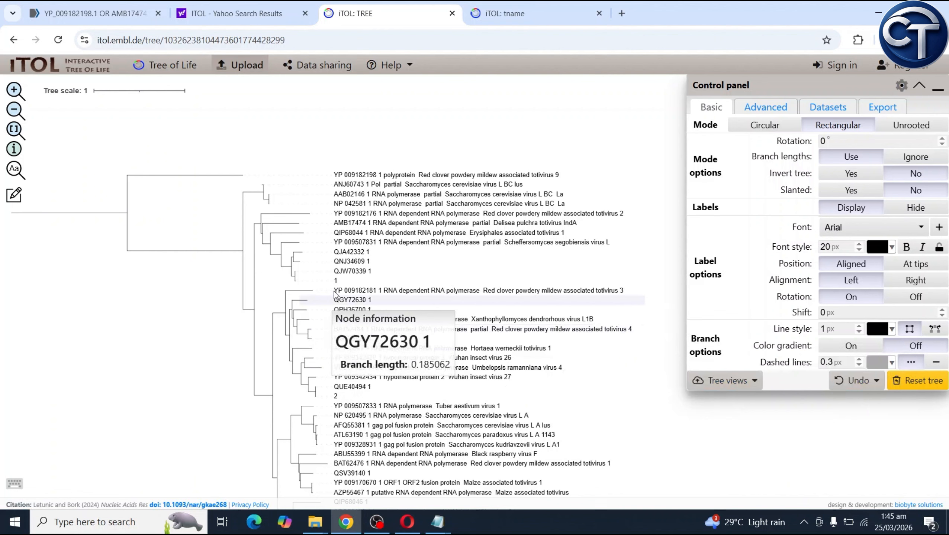
pyautogui.moveTo(479, 129); pyautogui.dragTo(462, 86)
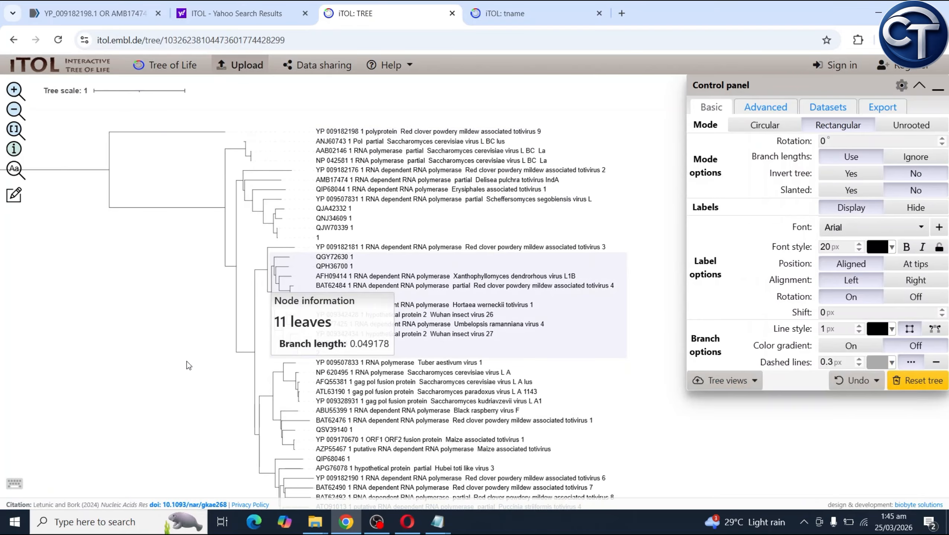
pyautogui.moveTo(136, 361); pyautogui.dragTo(144, 328)
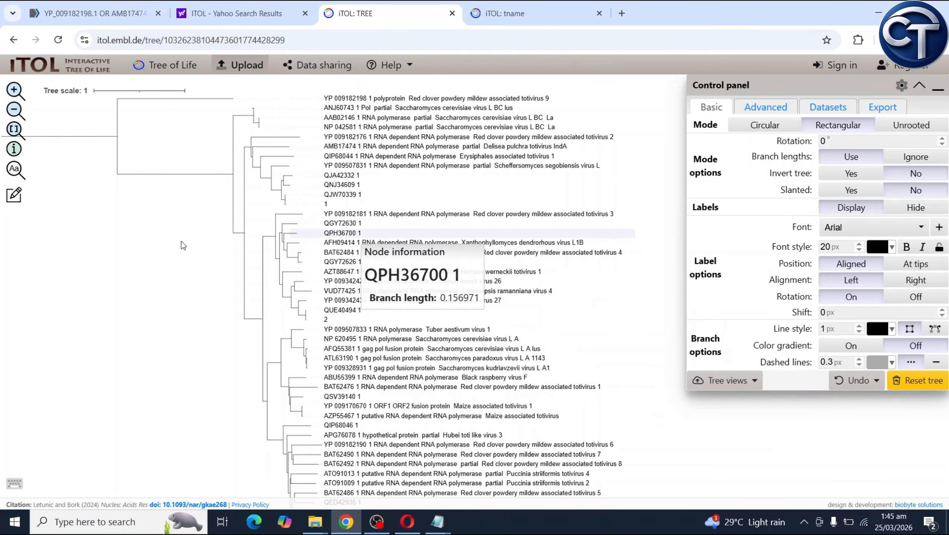
pyautogui.moveTo(173, 288); pyautogui.dragTo(171, 314)
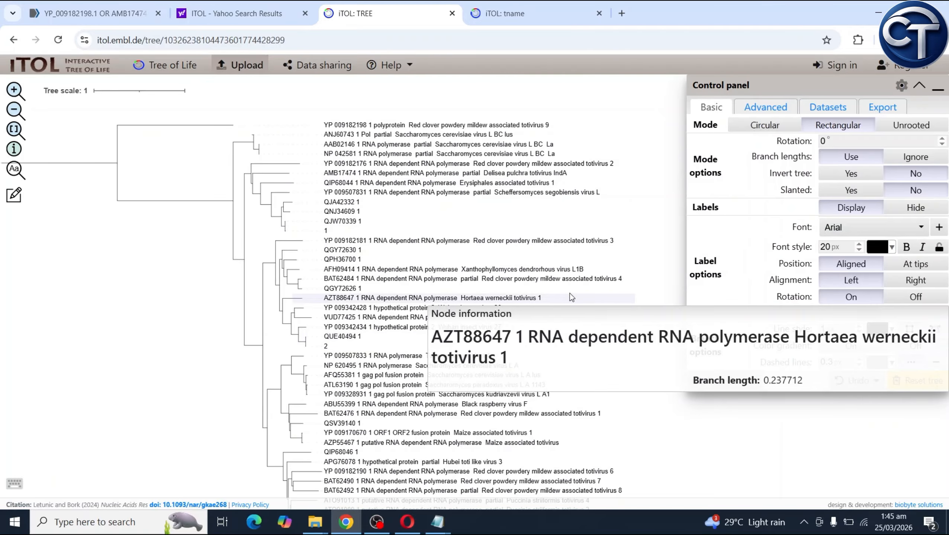
pyautogui.click(753, 126)
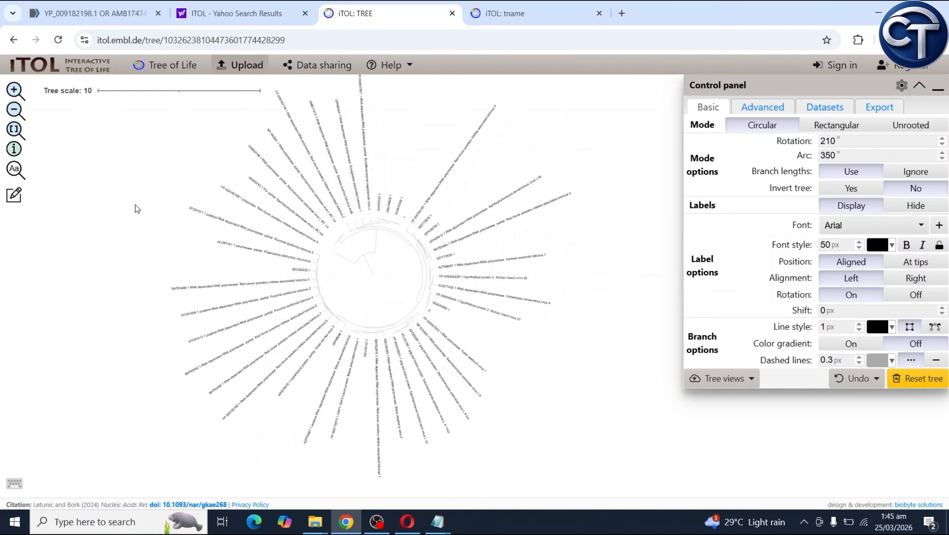
pyautogui.click(917, 125)
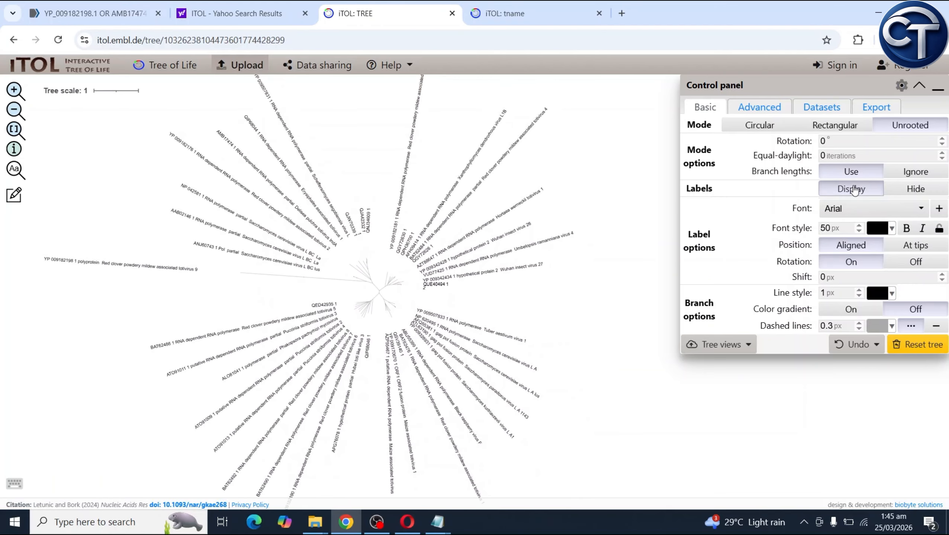
pyautogui.click(843, 127)
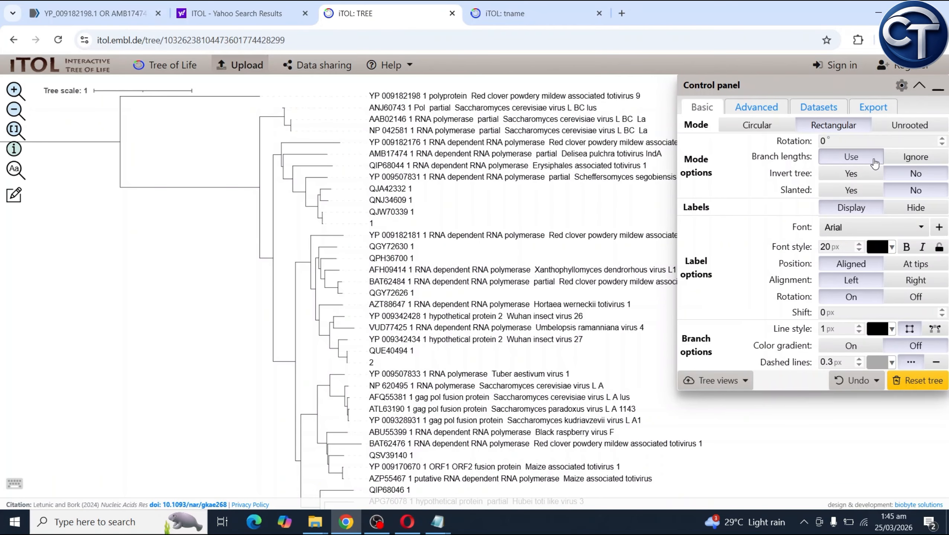
# Try rotating the rectangular tree by 30° and reset its rotation to 0°
pyautogui.click(944, 138)
pyautogui.click(943, 138)
pyautogui.click(943, 138)
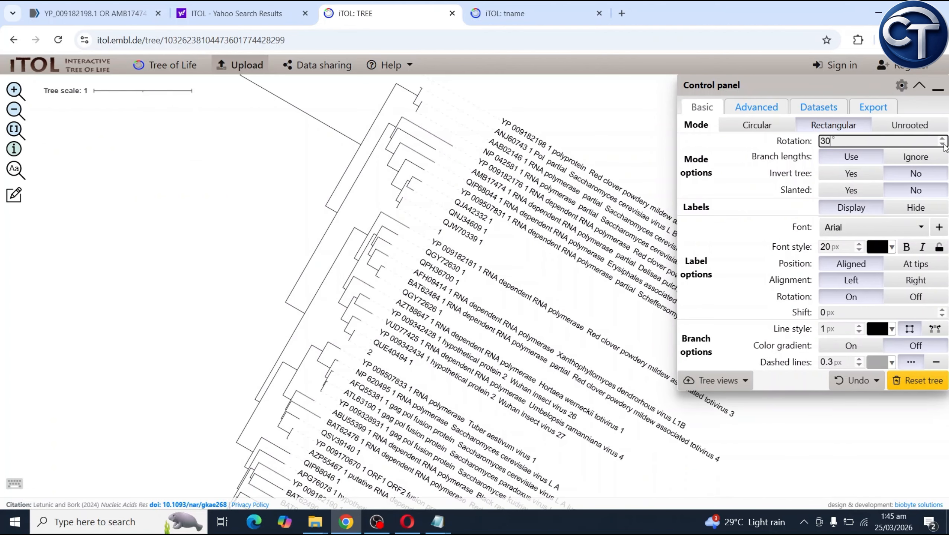
pyautogui.click(944, 145)
pyautogui.click(944, 145)
pyautogui.click(944, 145)
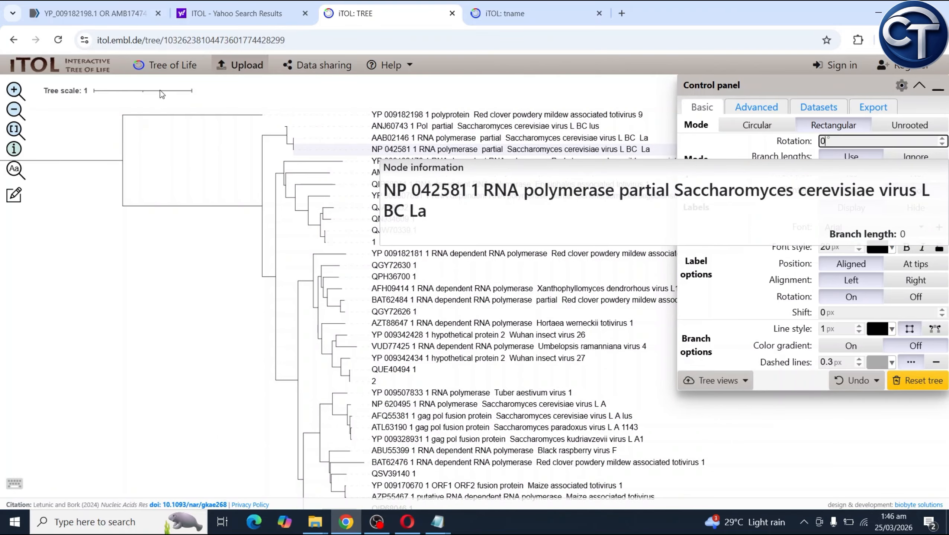
# Try ignoring branch lengths to compare the tree shape, and switch back to using them
pyautogui.moveTo(121, 142)
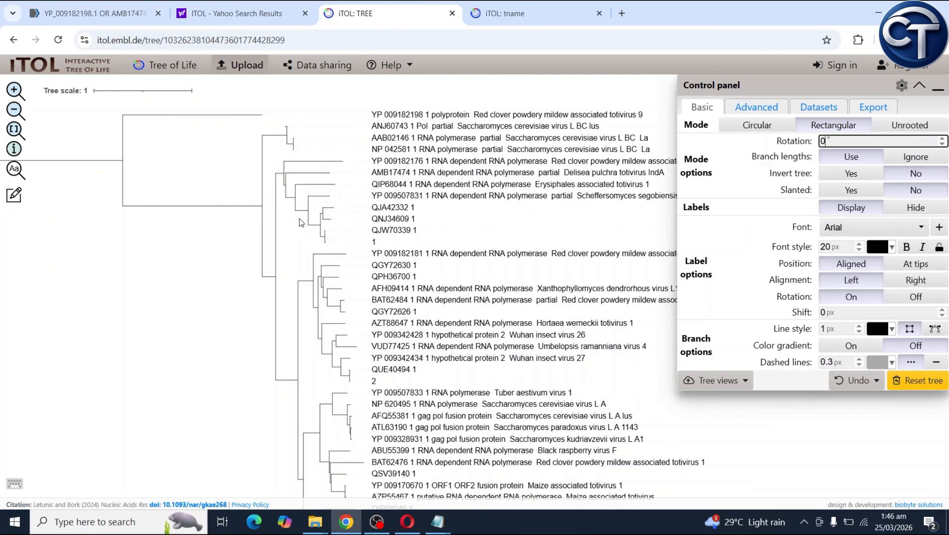
pyautogui.moveTo(125, 112)
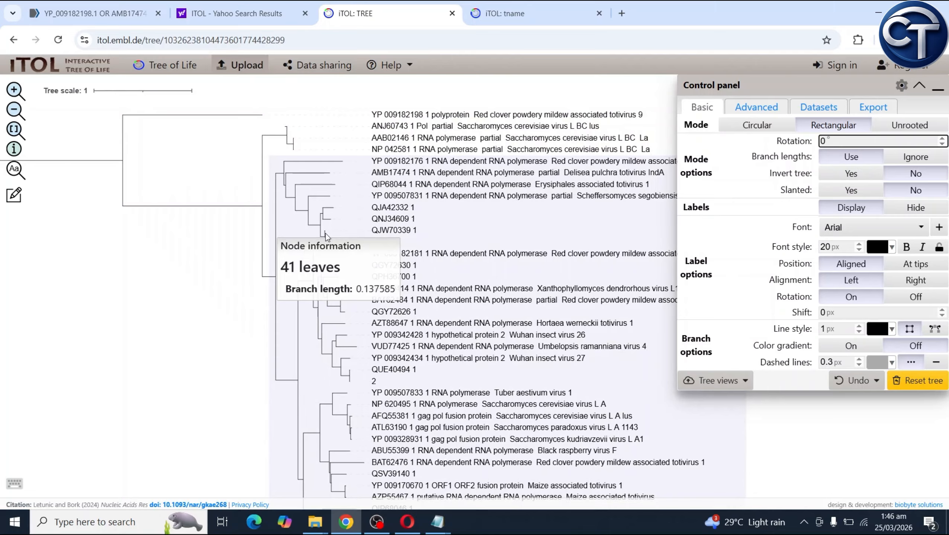
pyautogui.moveTo(289, 258)
pyautogui.moveTo(158, 103)
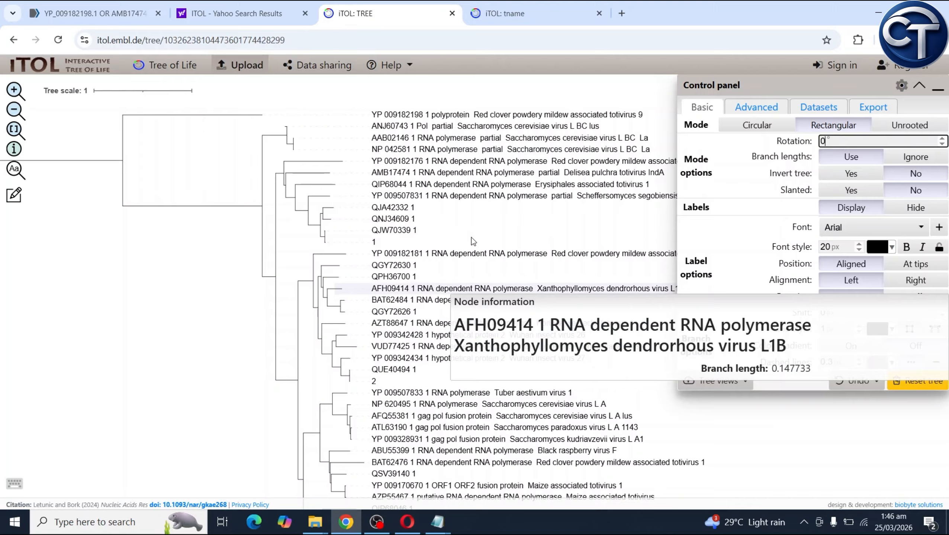
pyautogui.moveTo(254, 111)
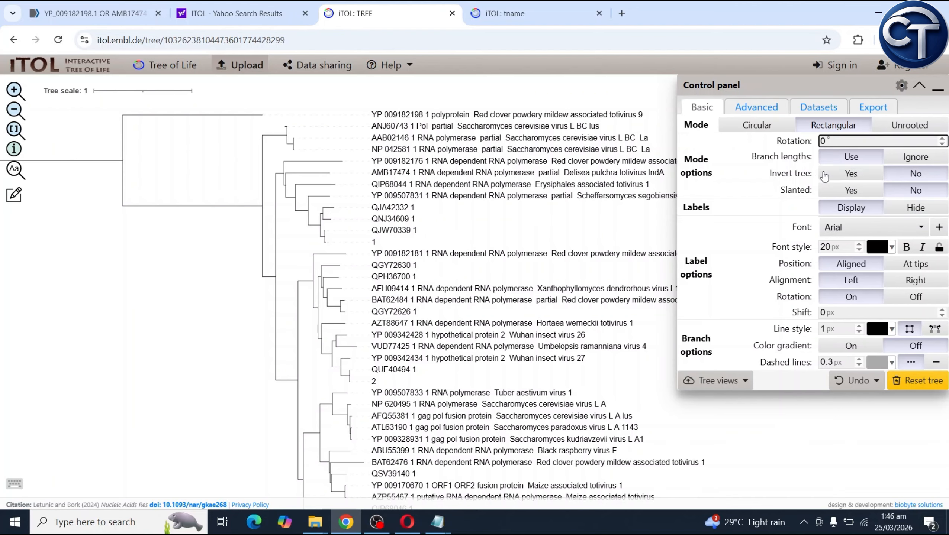
pyautogui.click(905, 160)
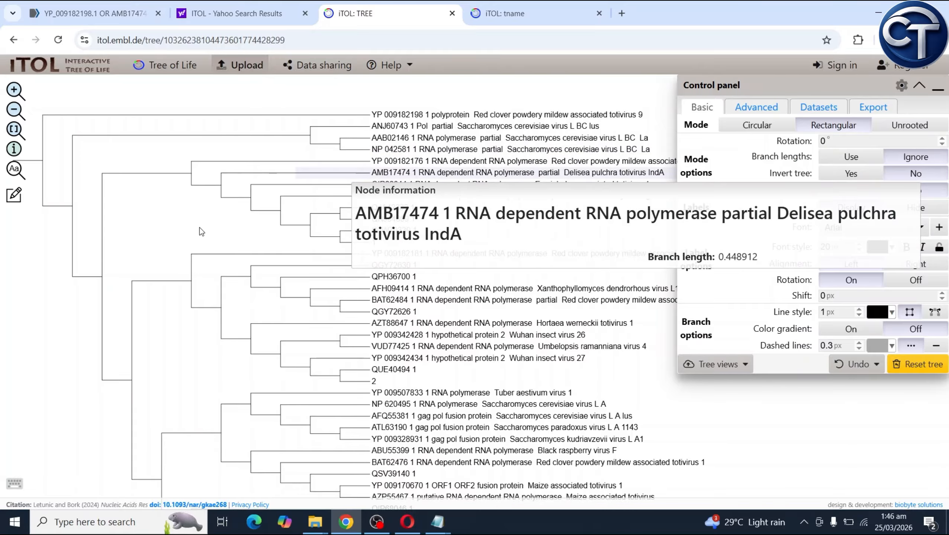
pyautogui.scroll(-1, 156, 204)
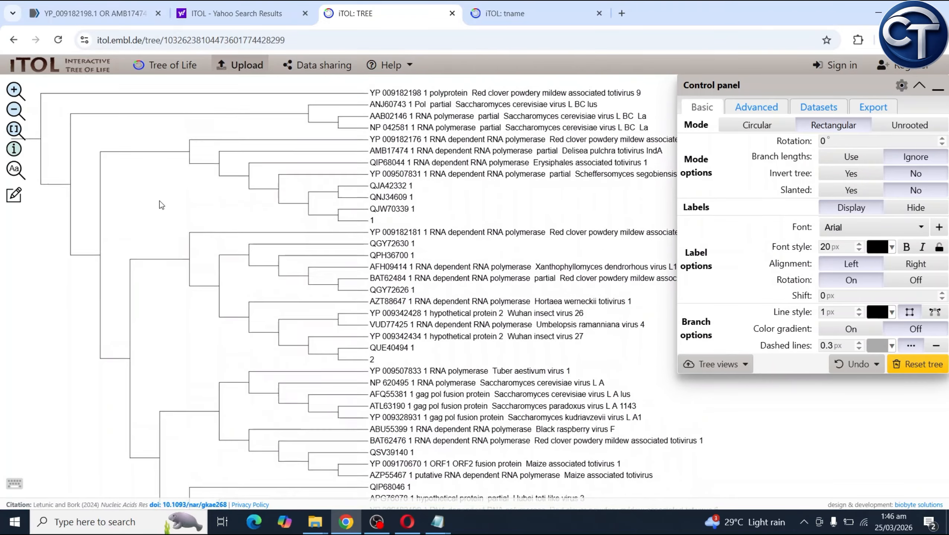
pyautogui.moveTo(160, 202); pyautogui.dragTo(160, 208)
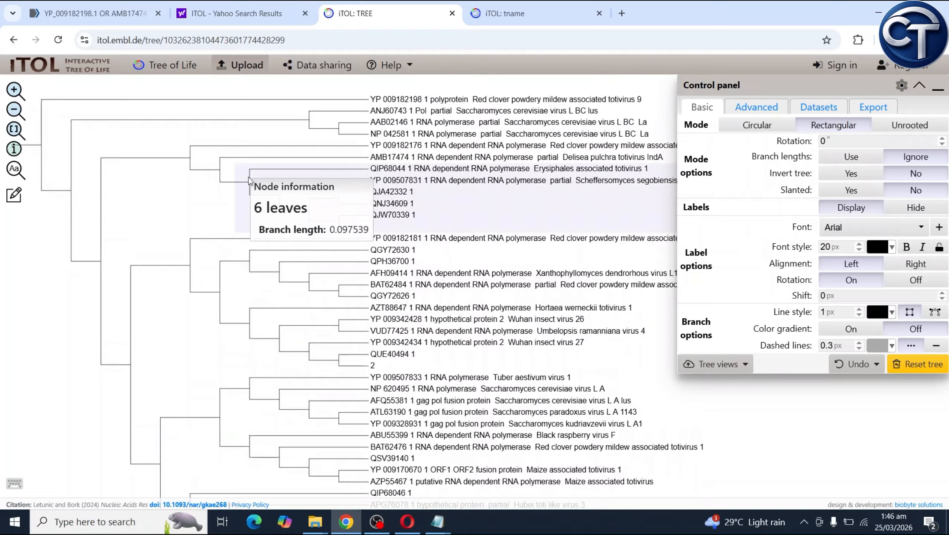
pyautogui.moveTo(87, 149); pyautogui.dragTo(137, 207)
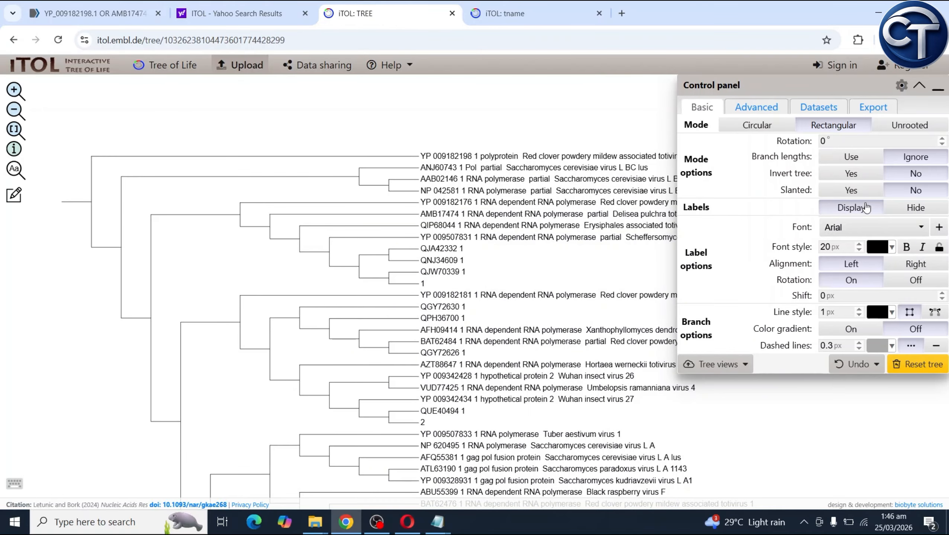
pyautogui.click(851, 156)
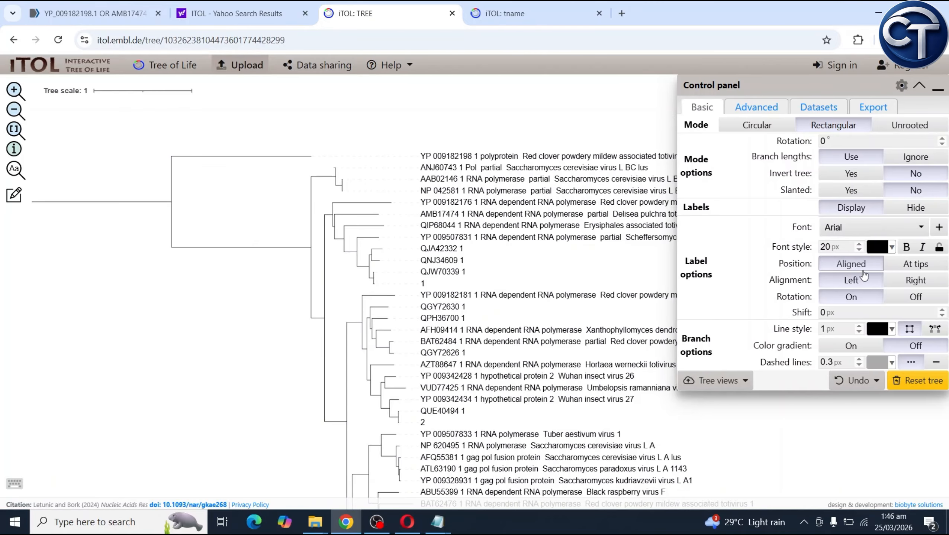
# Try inverting the tree and restore its direction, and preview the slanted branch layout
pyautogui.click(849, 176)
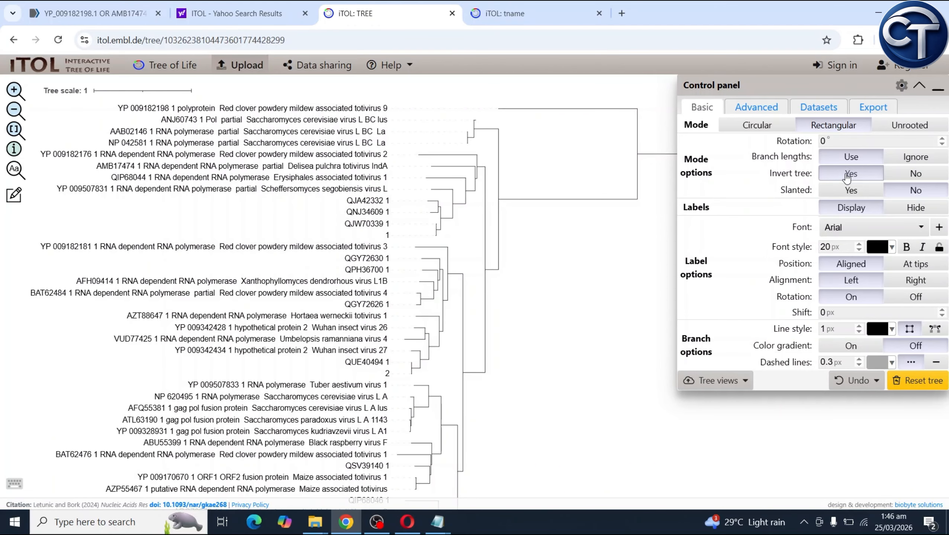
pyautogui.click(912, 175)
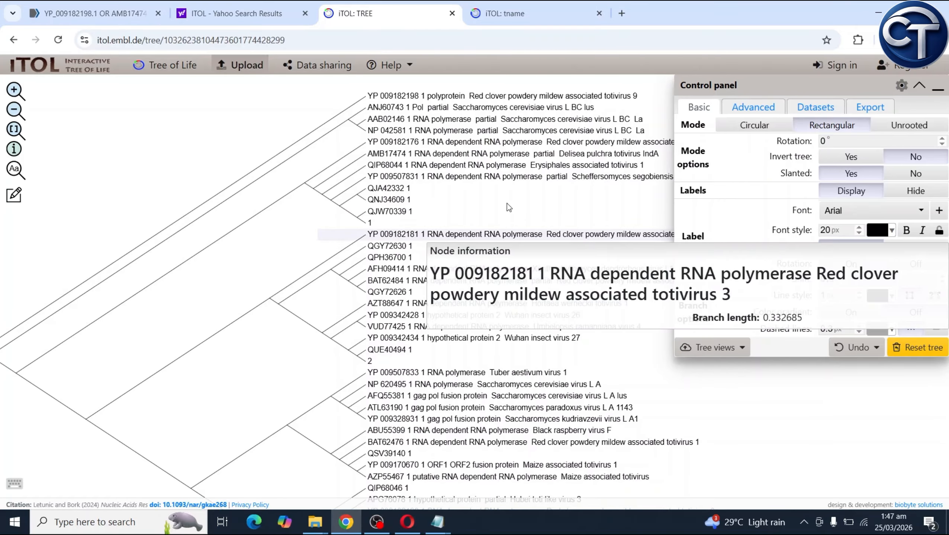
pyautogui.moveTo(507, 203)
pyautogui.mouseDown()
pyautogui.moveTo(496, 151)
pyautogui.moveTo(517, 83)
pyautogui.moveTo(487, 197)
pyautogui.moveTo(495, 216)
pyautogui.mouseUp()
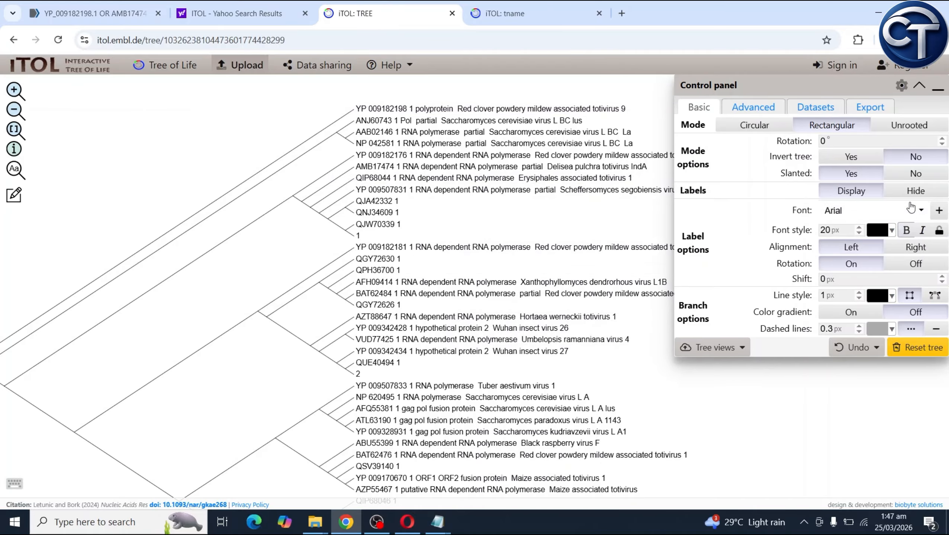
# Try hiding the leaf labels, and restore the displayed labels and the non-slanted layout
pyautogui.click(914, 192)
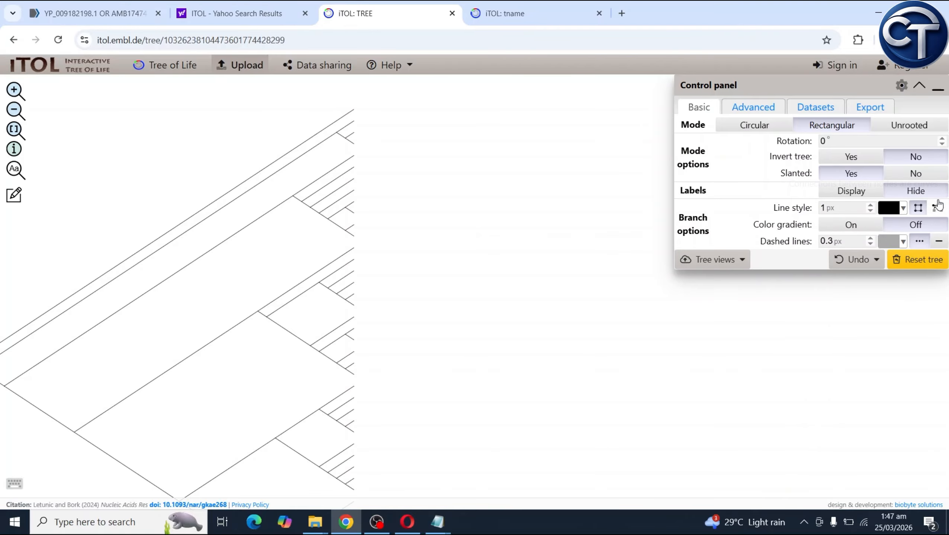
pyautogui.click(851, 191)
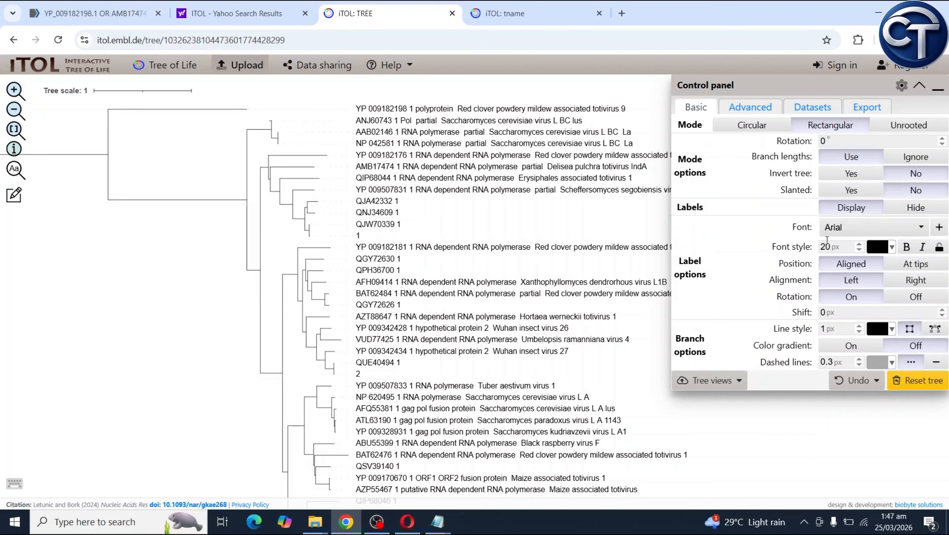
# Try Verdana as the label font and set the font to Courier
pyautogui.moveTo(508, 219); pyautogui.dragTo(396, 190)
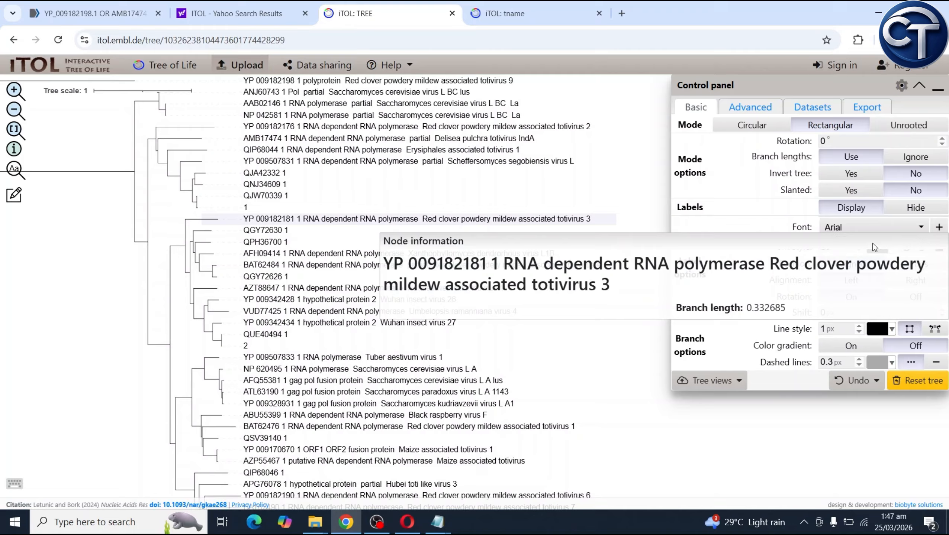
pyautogui.click(873, 227)
pyautogui.click(873, 273)
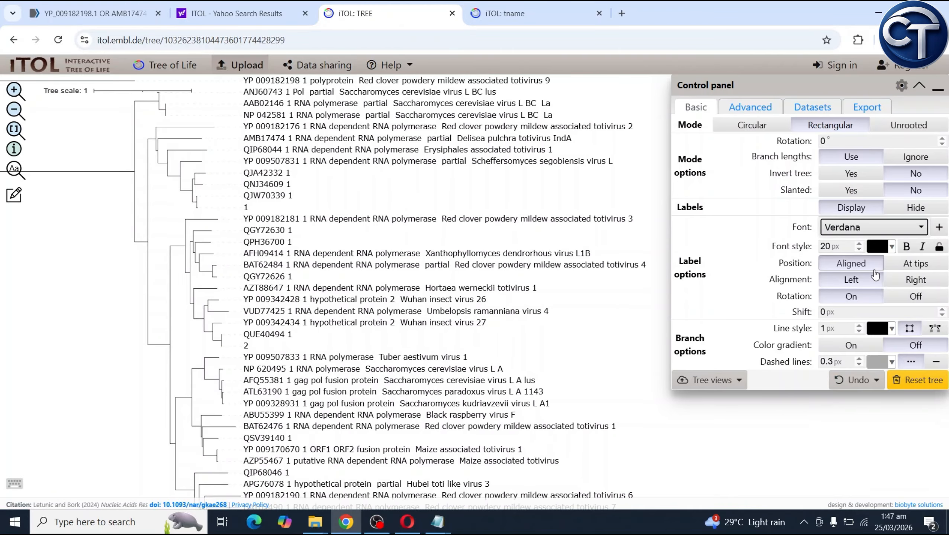
pyautogui.click(893, 230)
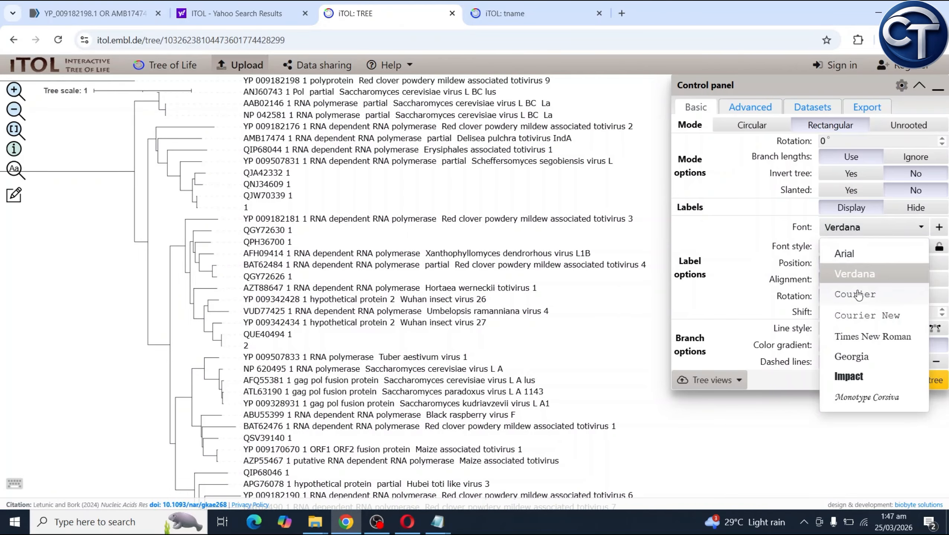
pyautogui.click(858, 295)
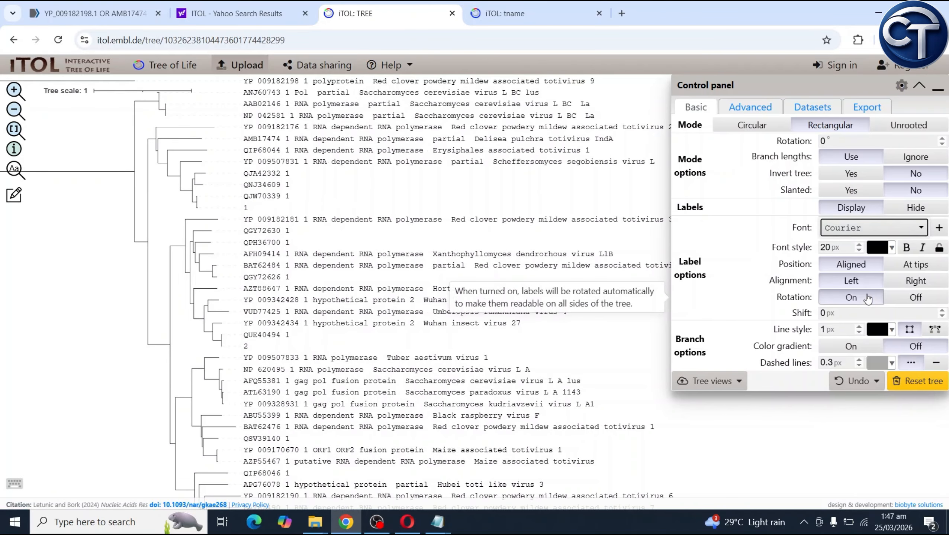
# Try Times New Roman and Monotype Corsiva as the leaf label font, and set the font to Arial
pyautogui.click(899, 230)
pyautogui.click(895, 396)
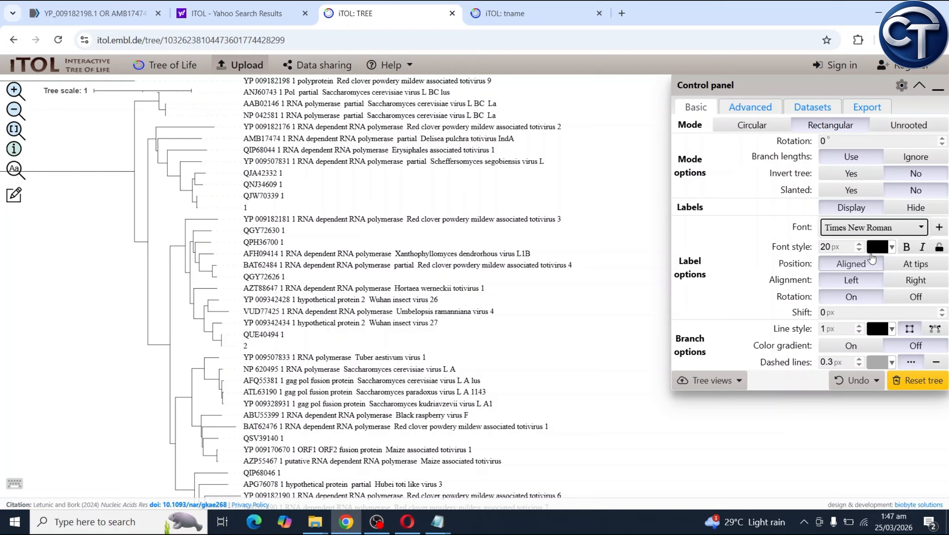
pyautogui.click(893, 229)
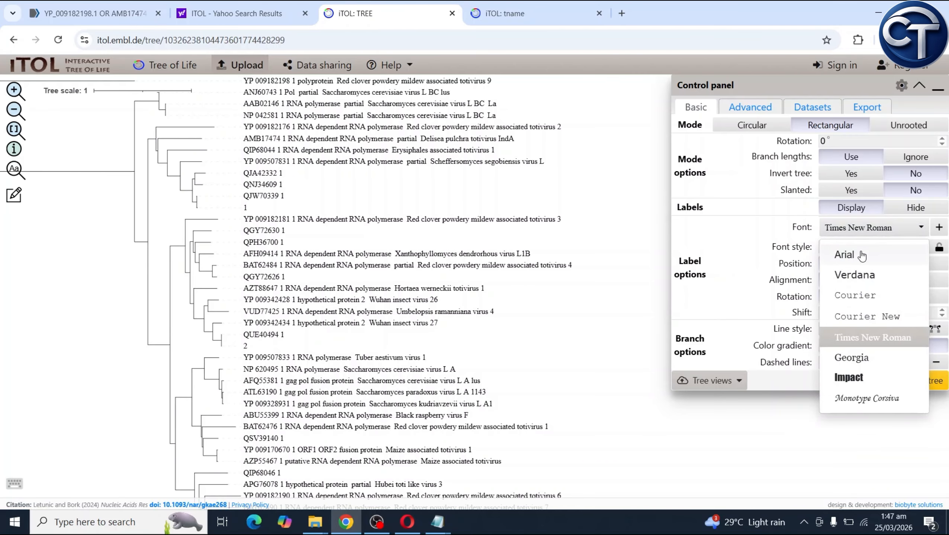
pyautogui.click(869, 398)
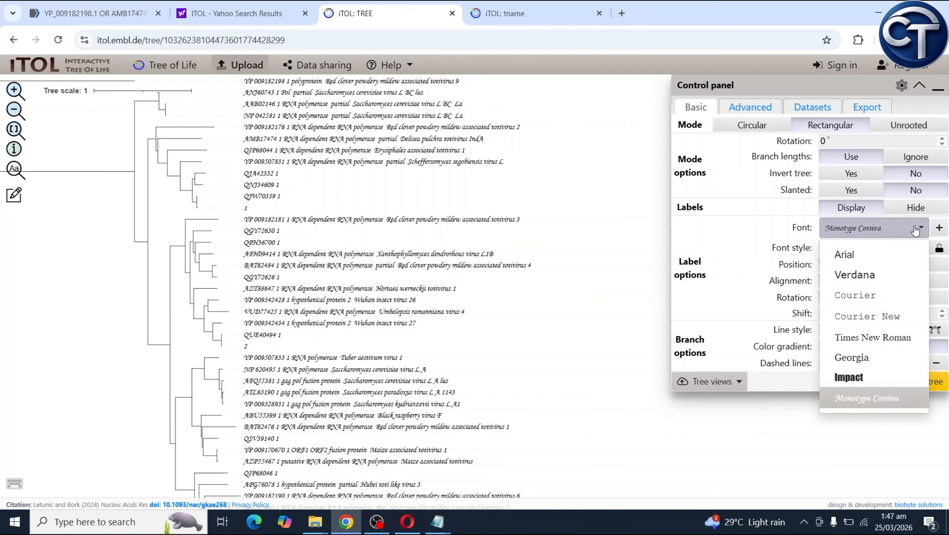
pyautogui.click(874, 254)
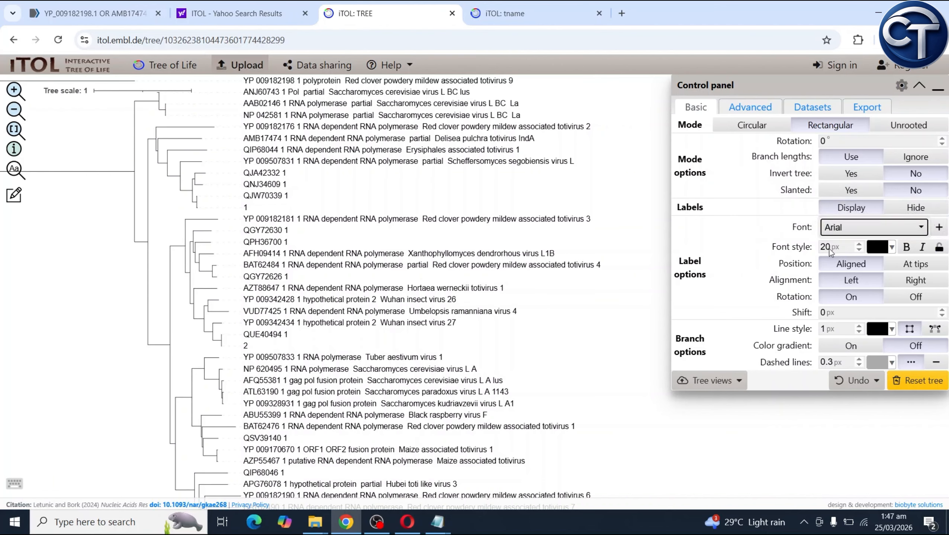
# Increase the leaf label font size to 24 px
pyautogui.click(858, 244)
pyautogui.click(858, 244)
pyautogui.click(858, 244)
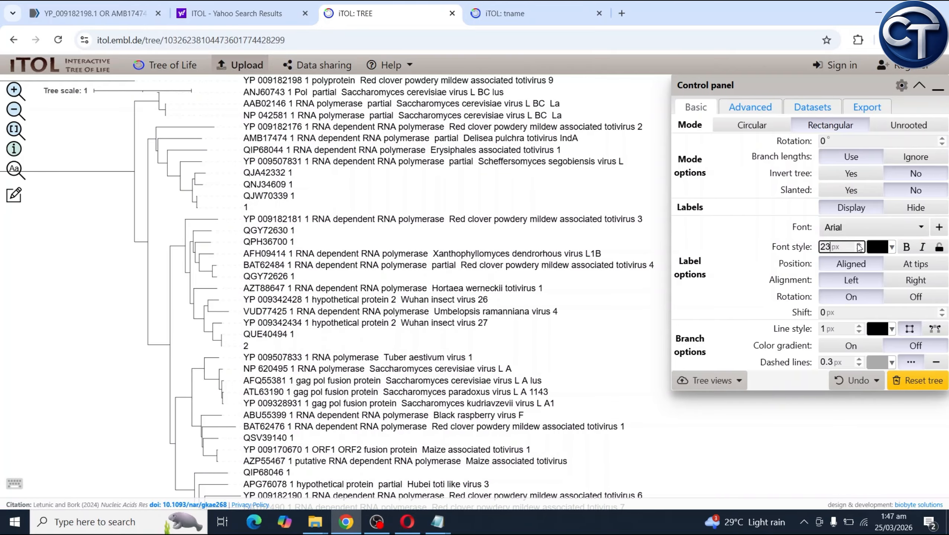
pyautogui.click(858, 244)
pyautogui.moveTo(472, 186); pyautogui.dragTo(453, 158)
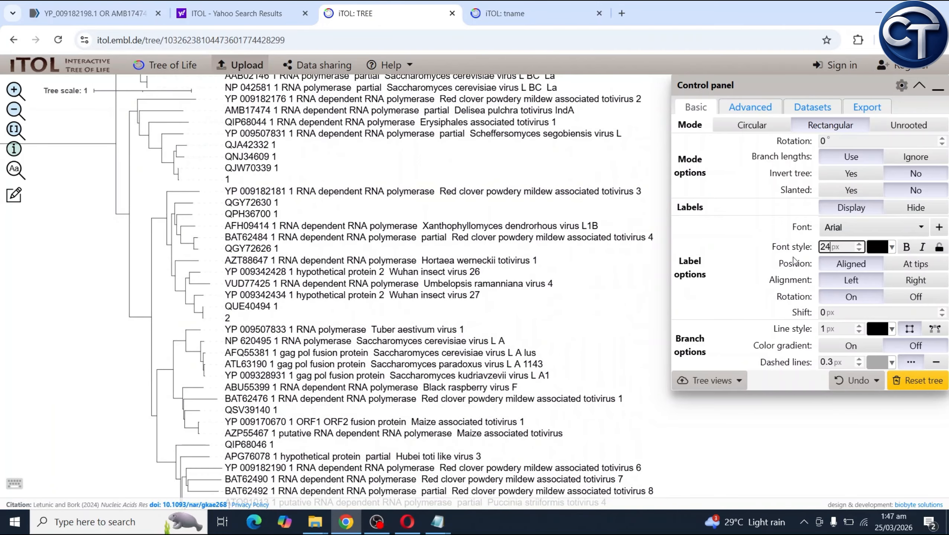
# Try yellow (#ffff00) as the leaf label color, and restore black
pyautogui.click(891, 248)
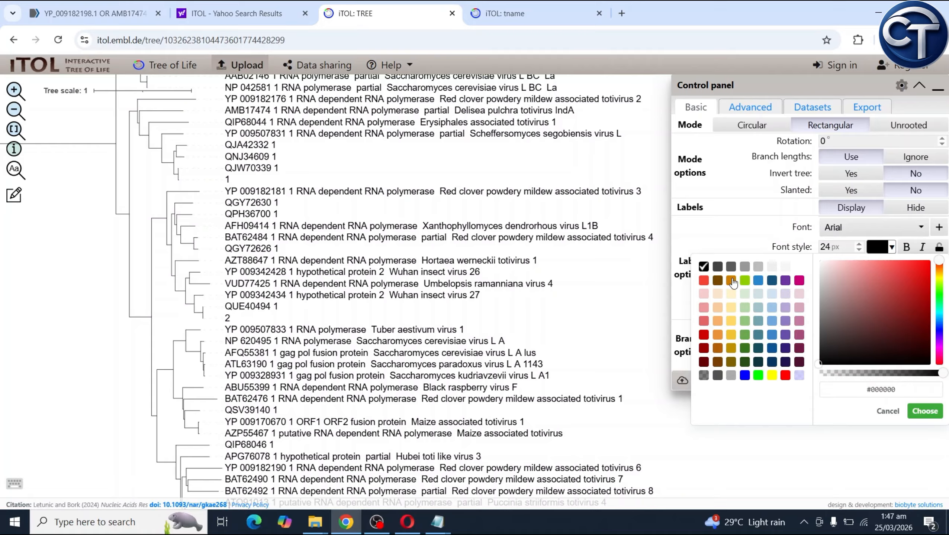
pyautogui.click(749, 236)
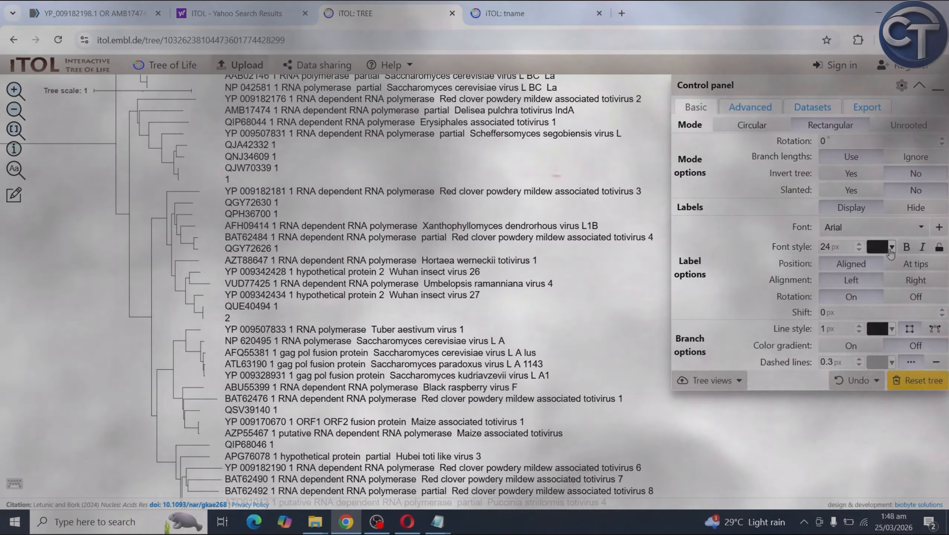
pyautogui.click(881, 247)
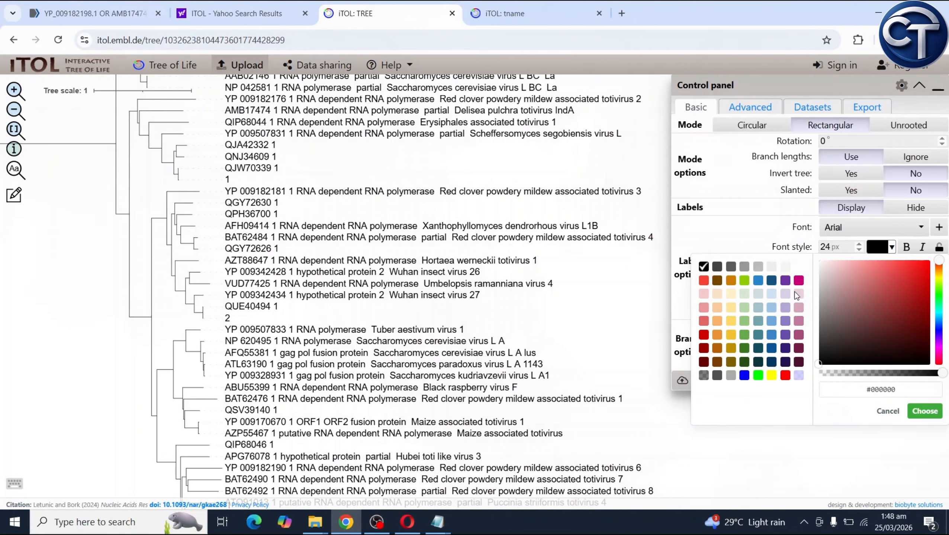
pyautogui.click(771, 375)
pyautogui.click(929, 412)
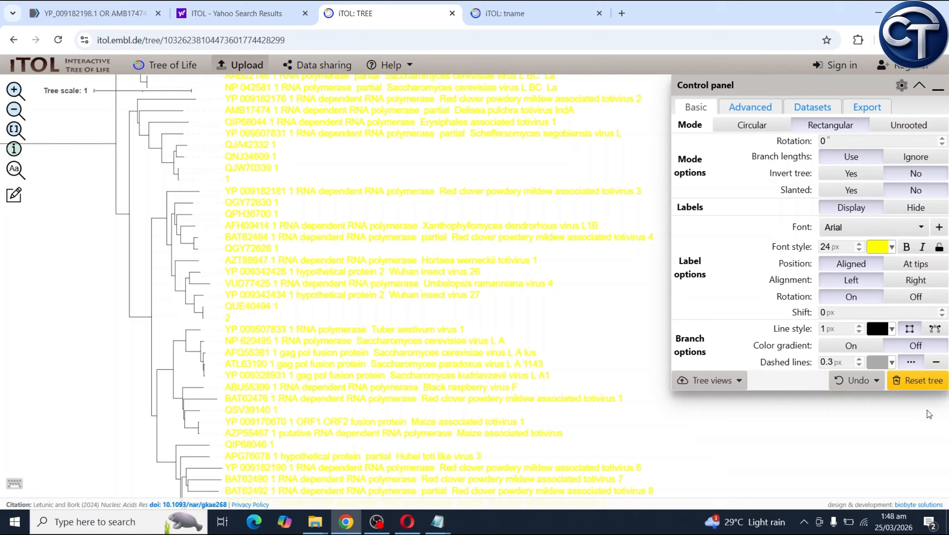
pyautogui.click(880, 246)
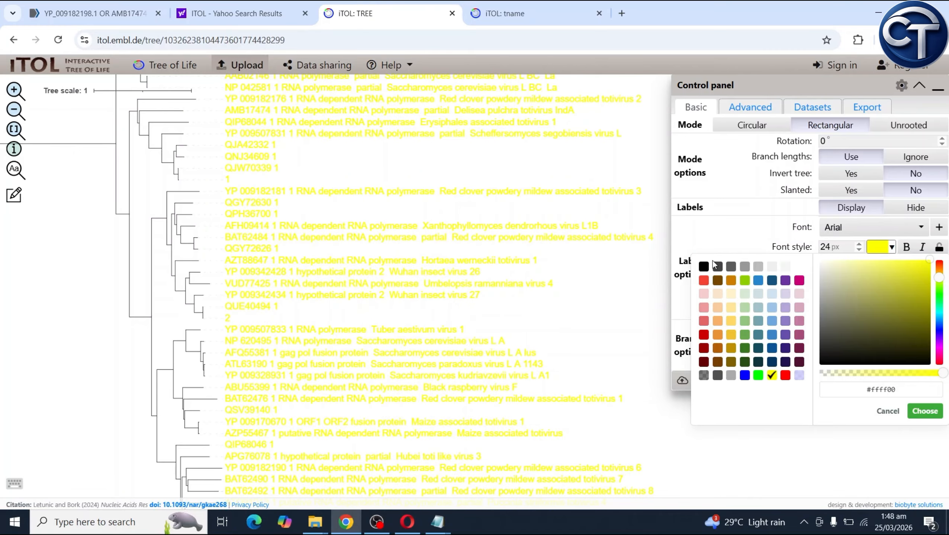
pyautogui.click(703, 267)
pyautogui.click(924, 411)
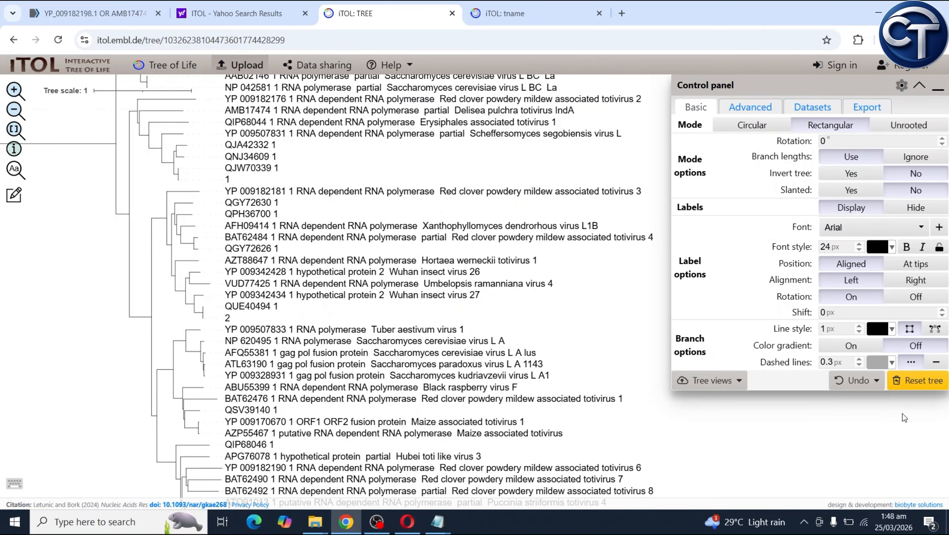
# Try bold and italic styling on the leaf labels, and restore the regular style
pyautogui.click(906, 248)
pyautogui.click(921, 248)
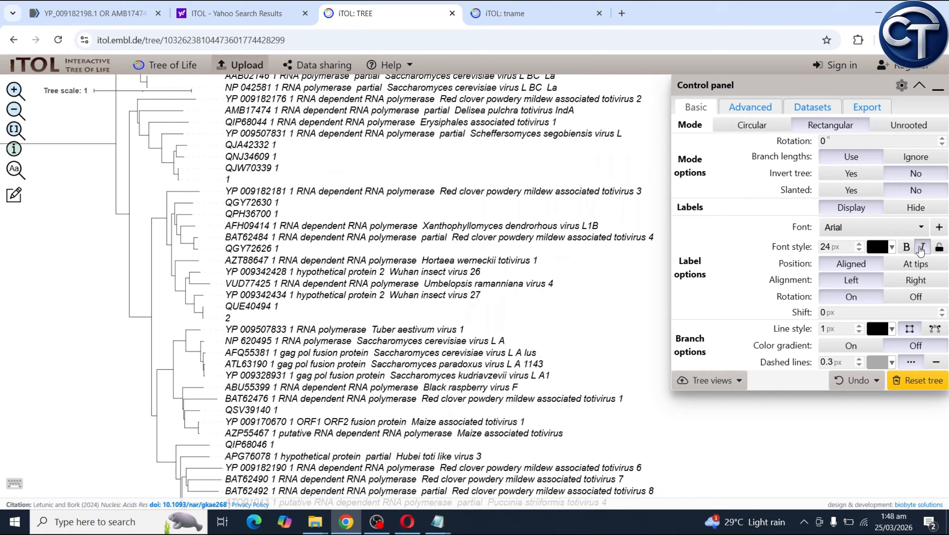
pyautogui.click(921, 249)
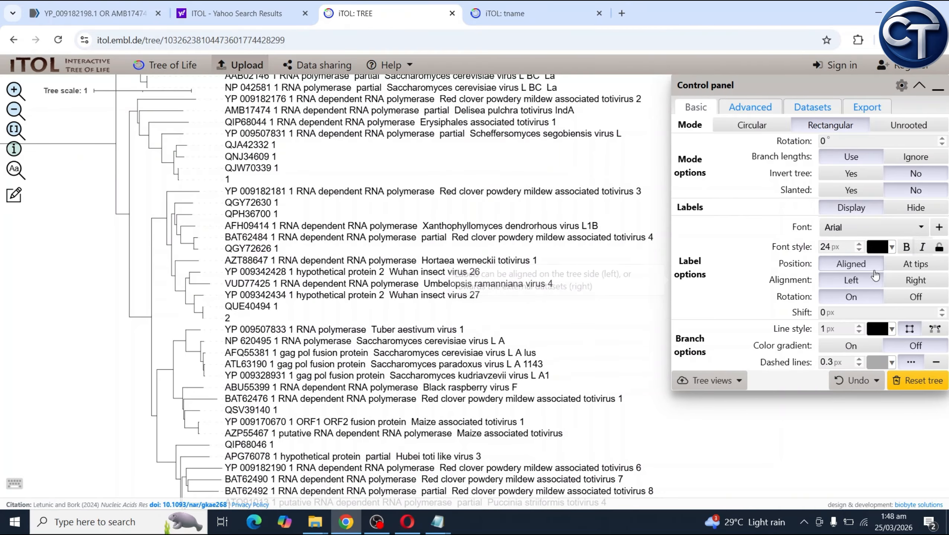
# Compare the Aligned and At tips label positions, keep the labels at the tips, and set label rotation to Off
pyautogui.click(902, 267)
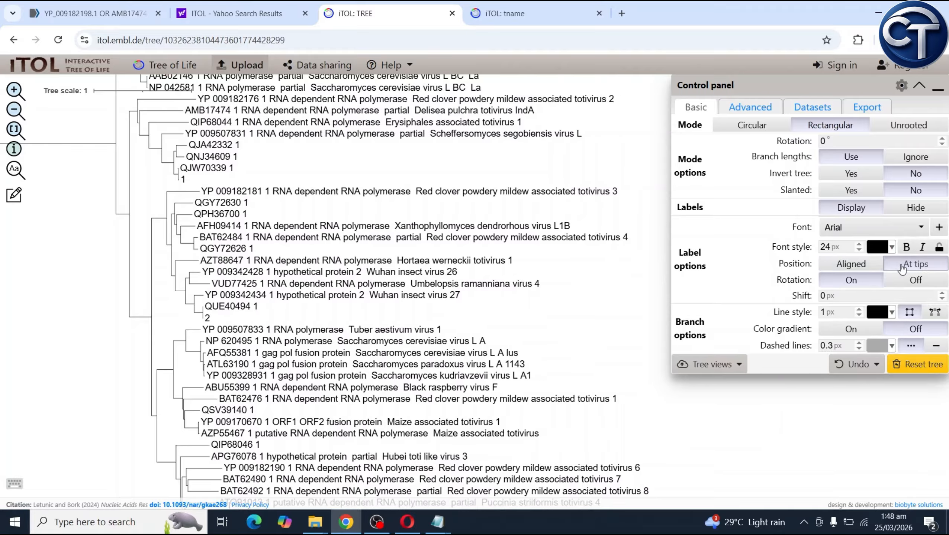
pyautogui.moveTo(619, 139); pyautogui.dragTo(592, 135)
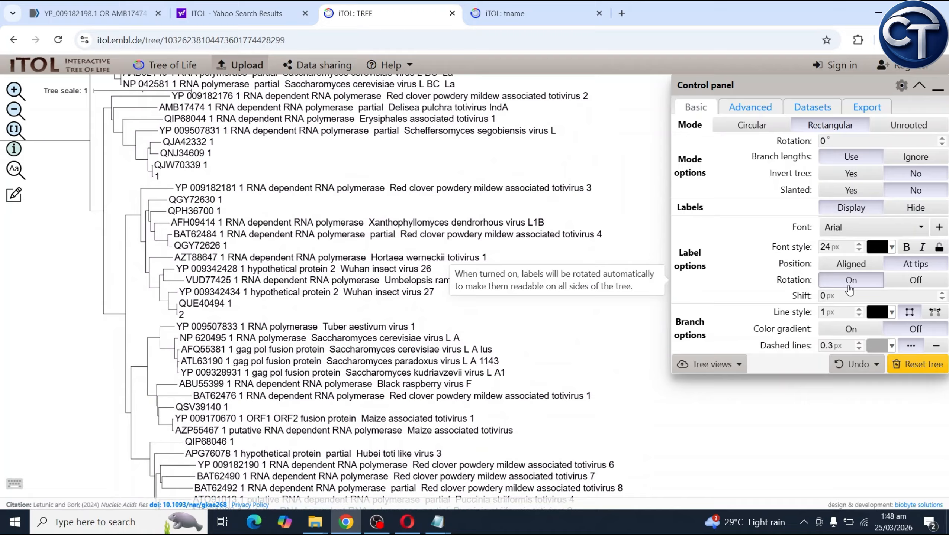
pyautogui.click(846, 267)
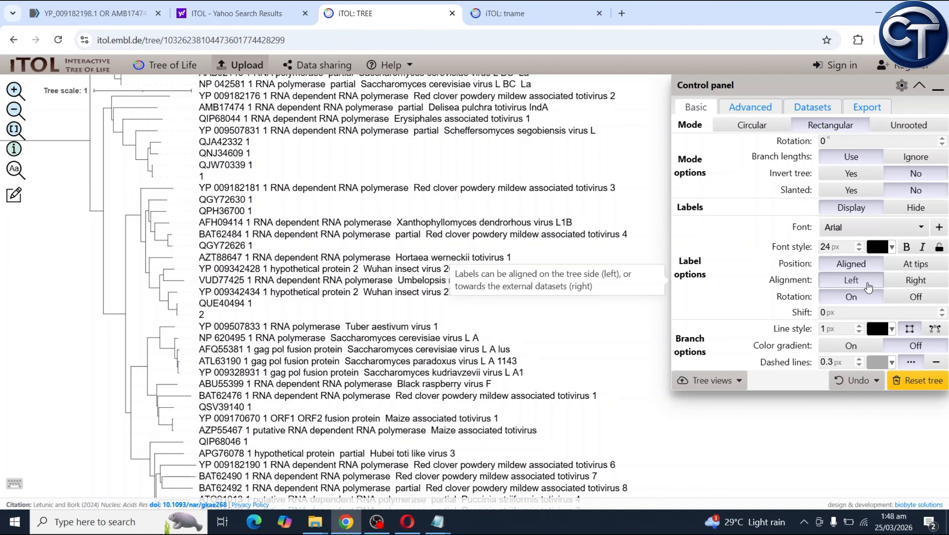
pyautogui.click(914, 264)
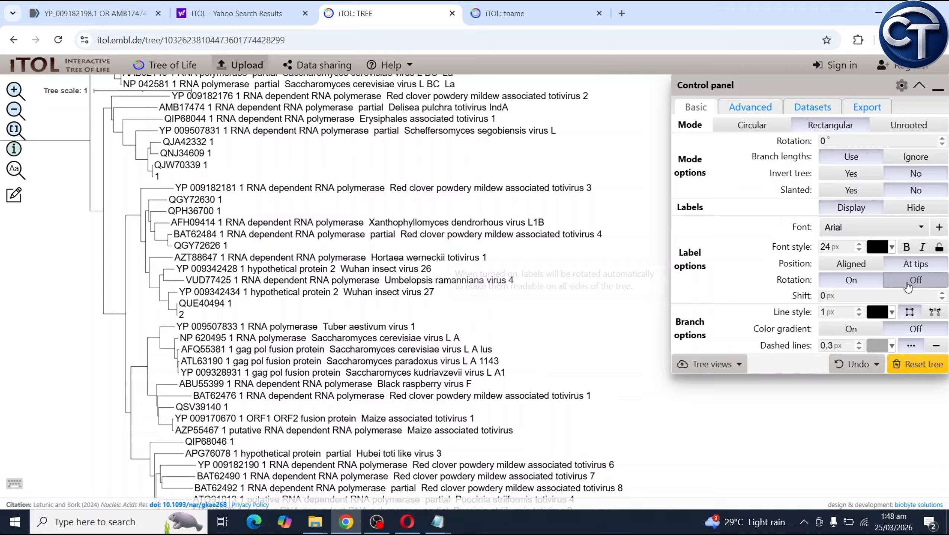
pyautogui.click(873, 280)
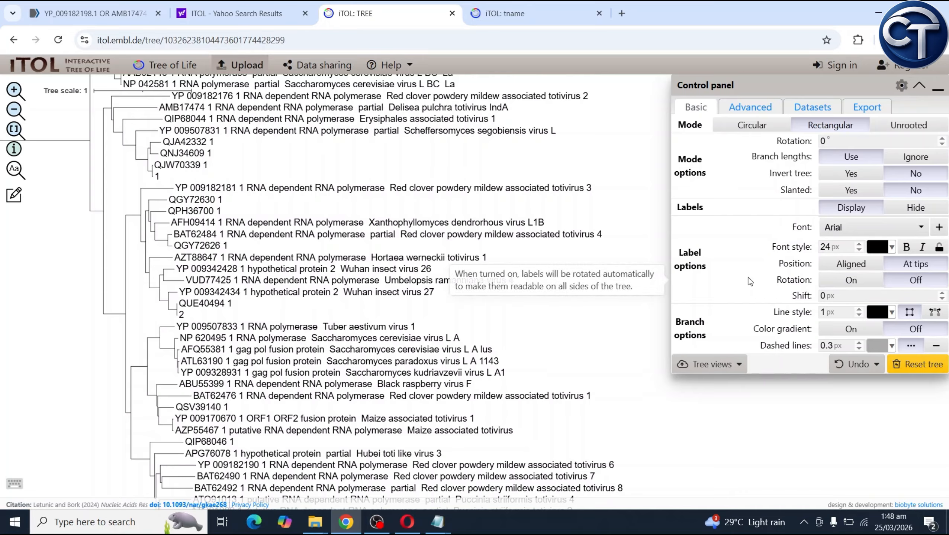
# Shift the leaf labels 10 px away from the branch tips
pyautogui.click(942, 294)
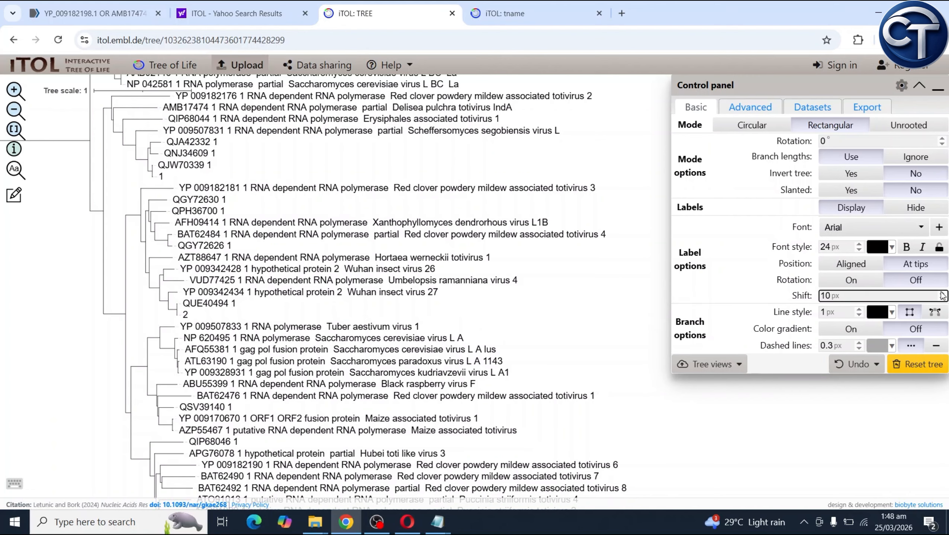
pyautogui.click(942, 294)
pyautogui.click(942, 299)
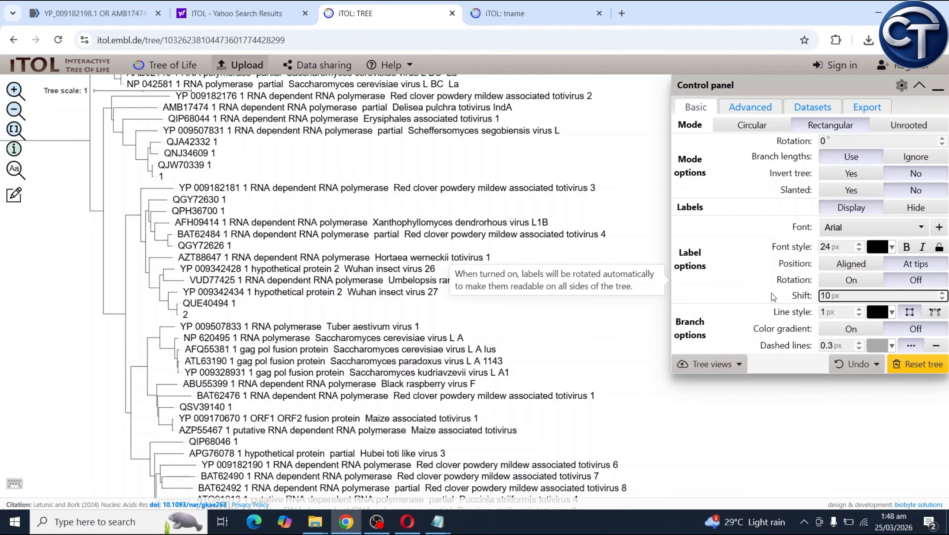
# Try thicker branch lines, and set the branch line width to 3 px
pyautogui.moveTo(127, 211)
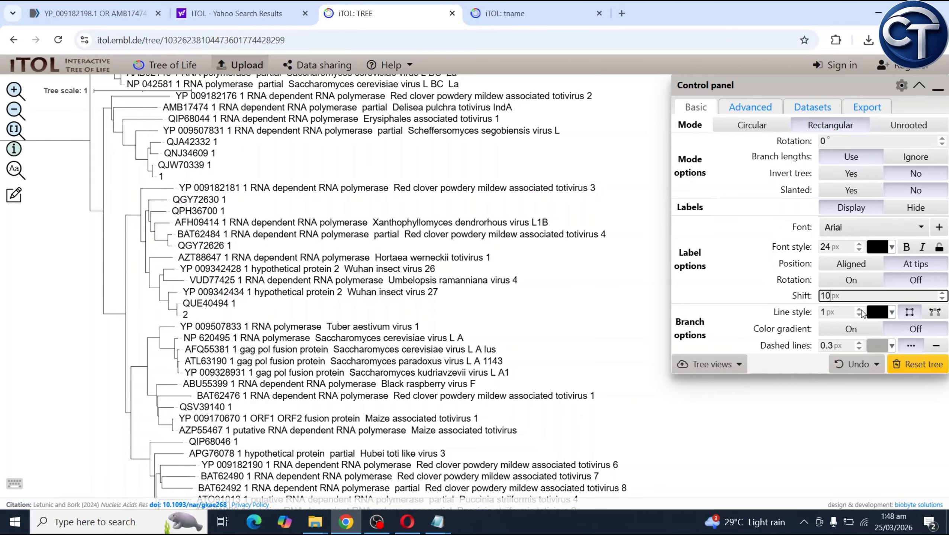
pyautogui.click(859, 309)
pyautogui.click(859, 310)
pyautogui.click(859, 310)
pyautogui.click(859, 309)
pyautogui.click(859, 310)
pyautogui.click(858, 310)
pyautogui.click(858, 310)
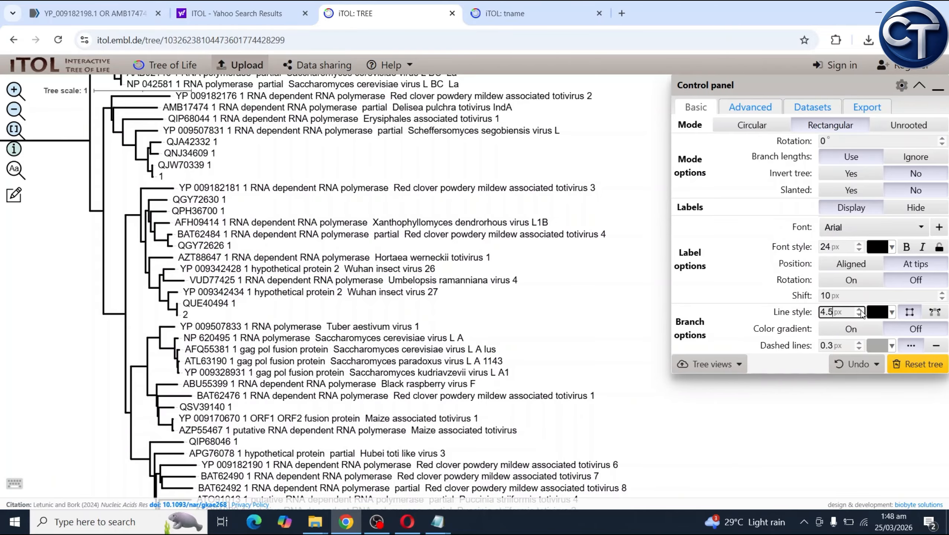
pyautogui.click(858, 310)
pyautogui.click(858, 310)
pyautogui.click(859, 310)
pyautogui.click(859, 316)
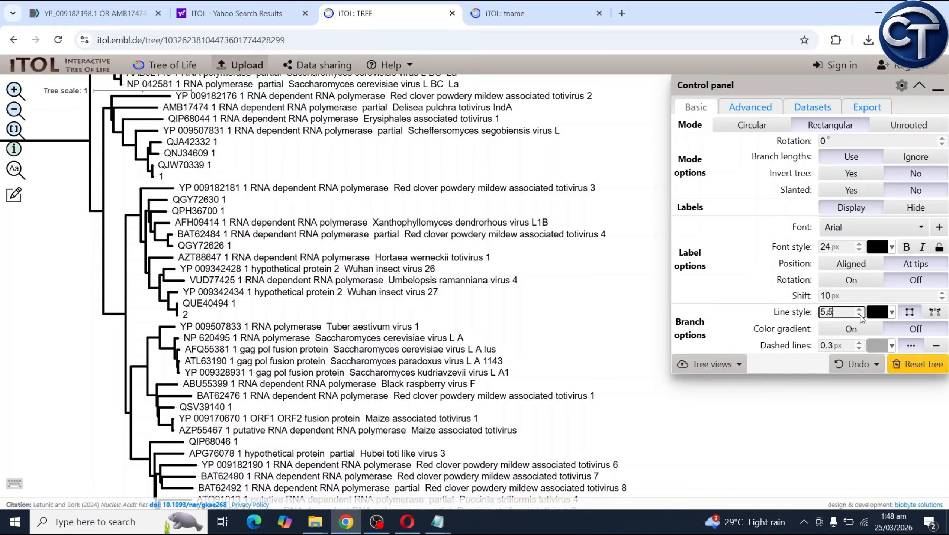
pyautogui.click(860, 316)
pyautogui.click(859, 315)
pyautogui.click(859, 315)
pyautogui.click(859, 316)
pyautogui.click(859, 315)
pyautogui.click(859, 315)
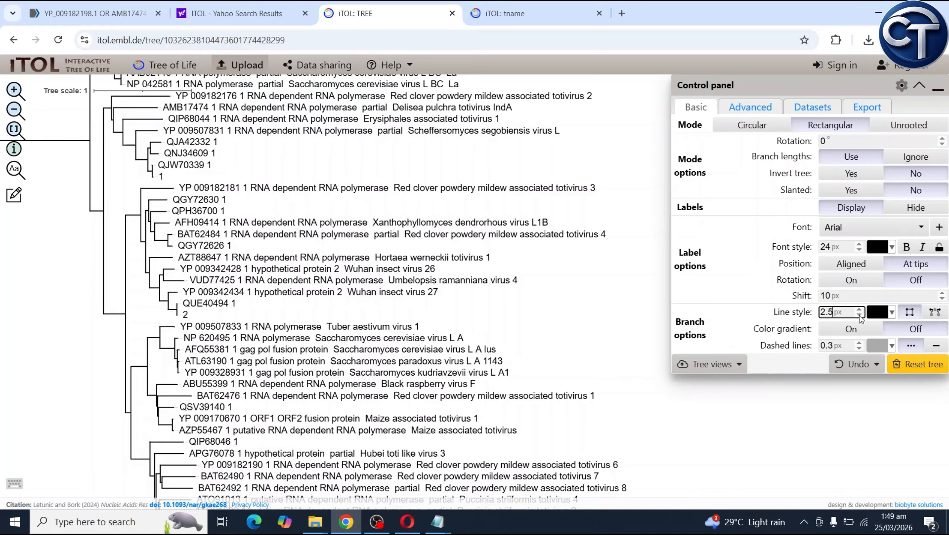
pyautogui.click(859, 310)
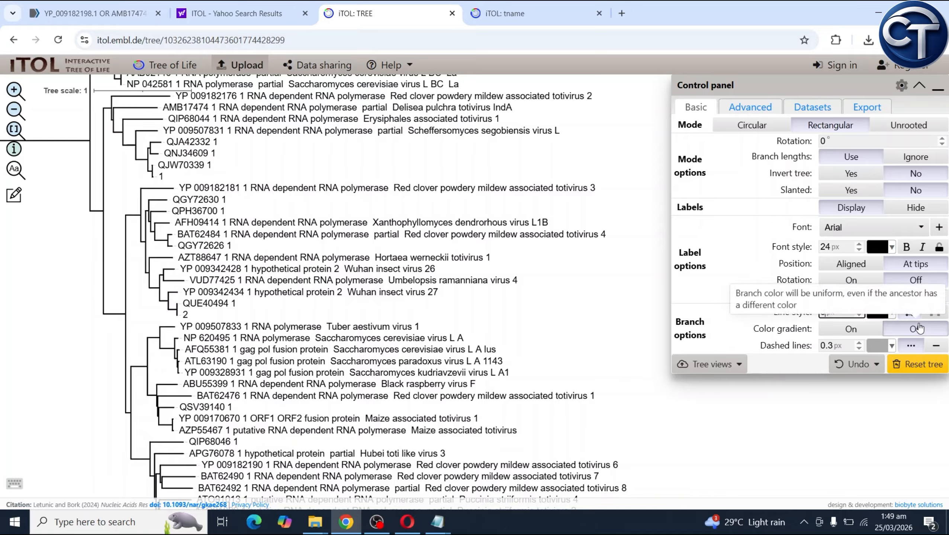
# Preview the branch line color choices, and try the branch color gradient and turn it back off
pyautogui.click(893, 314)
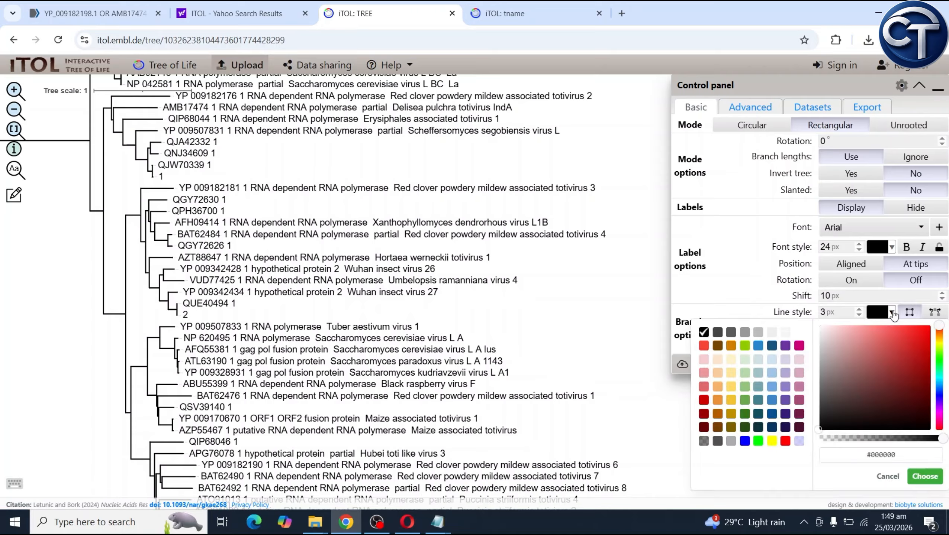
pyautogui.click(892, 316)
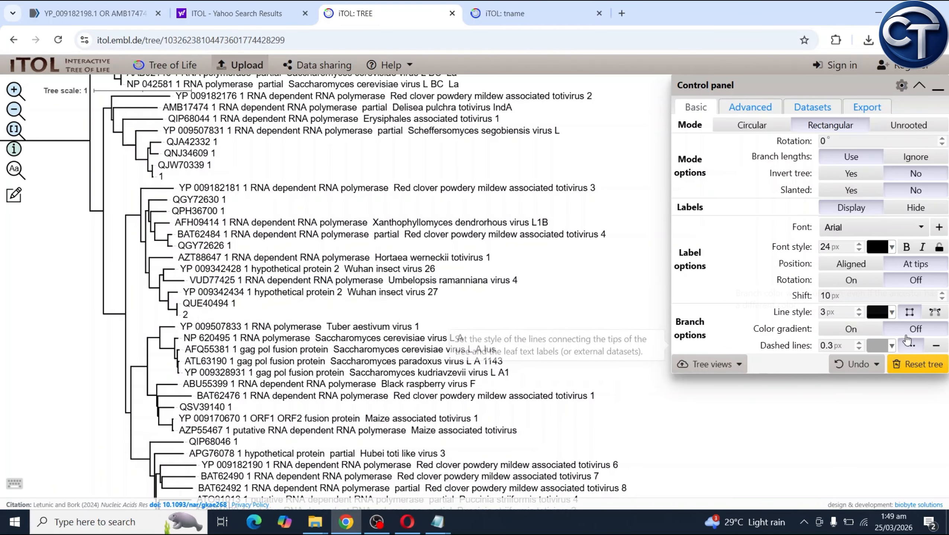
pyautogui.click(870, 331)
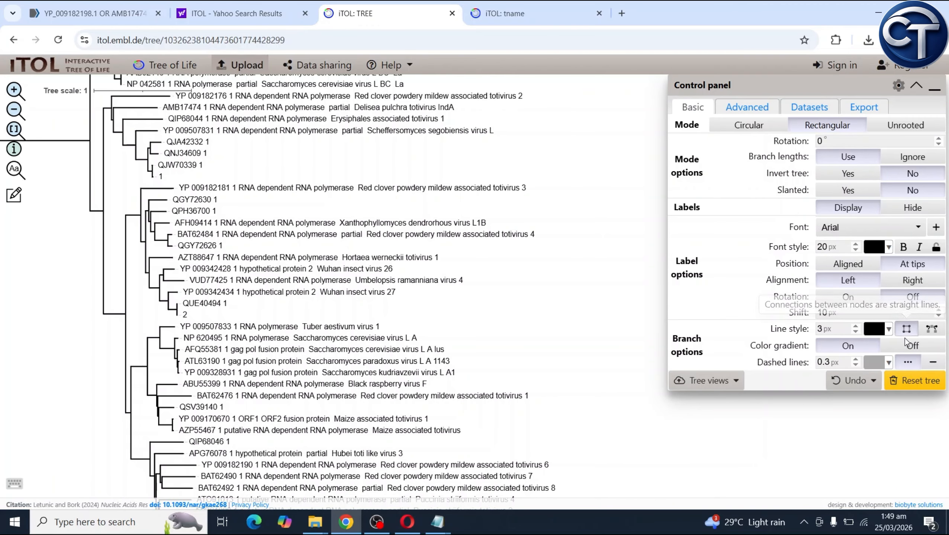
pyautogui.click(904, 347)
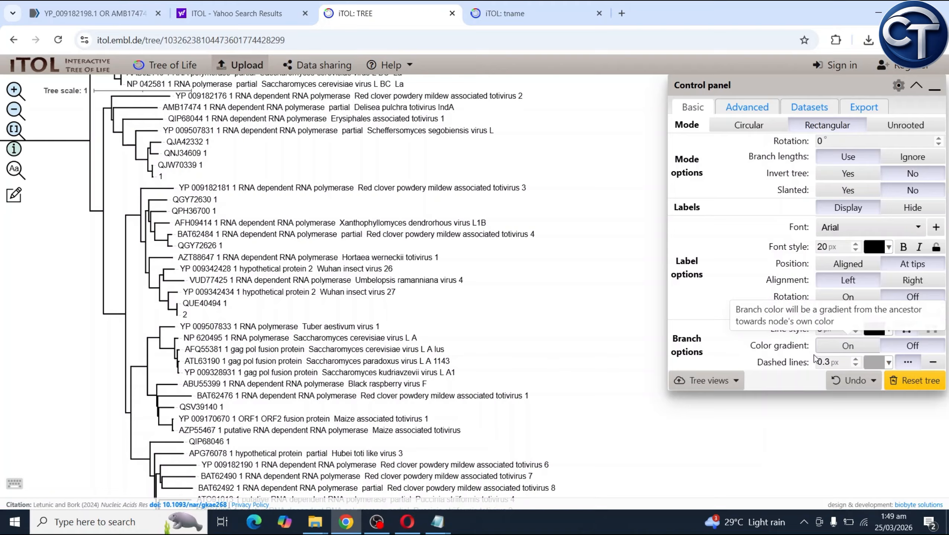
# Try blue for the dashed lines, and set their color to magenta and their width to 2.6 px
pyautogui.click(856, 360)
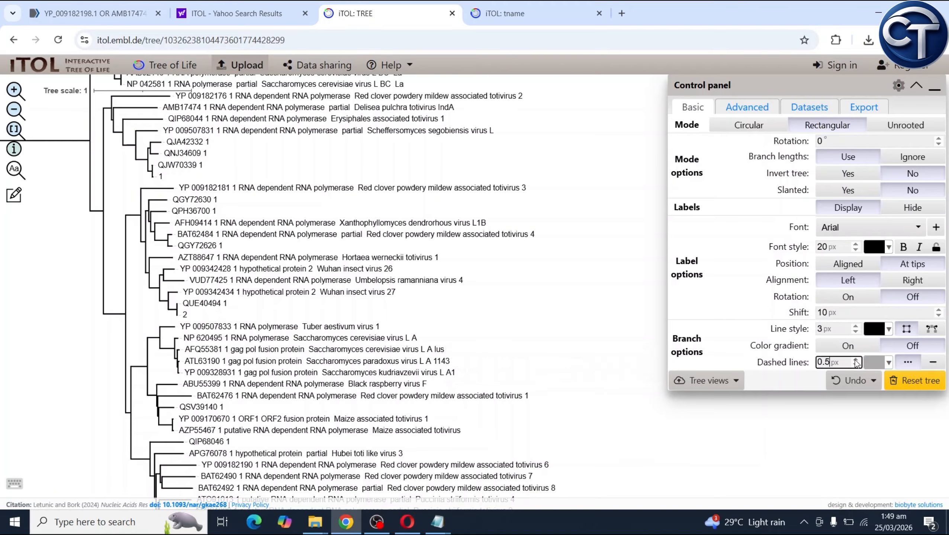
pyautogui.doubleClick(855, 362)
pyautogui.click(888, 362)
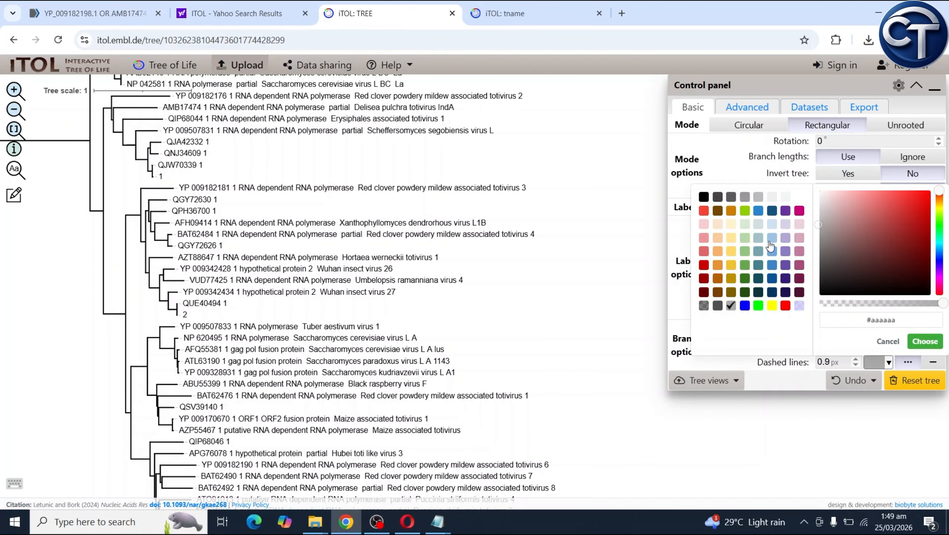
pyautogui.click(745, 305)
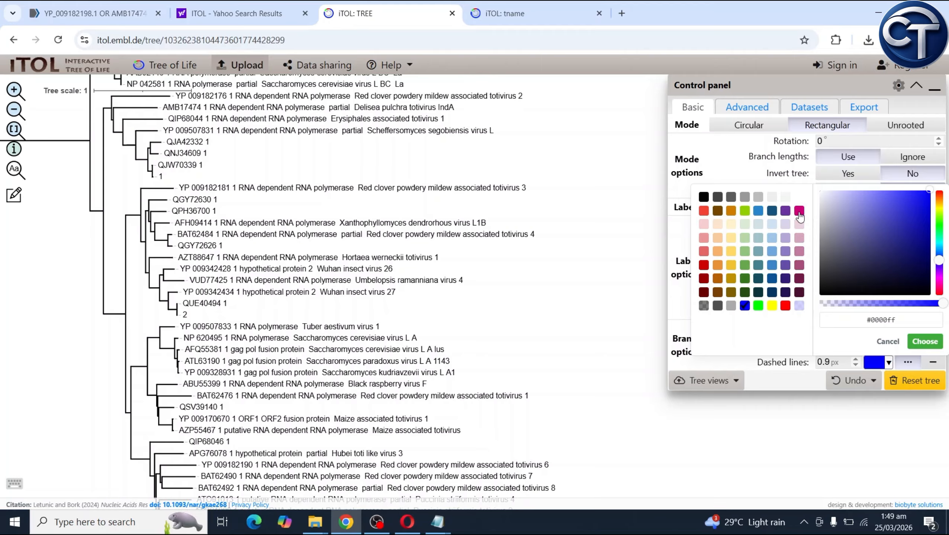
pyautogui.click(799, 211)
pyautogui.click(925, 342)
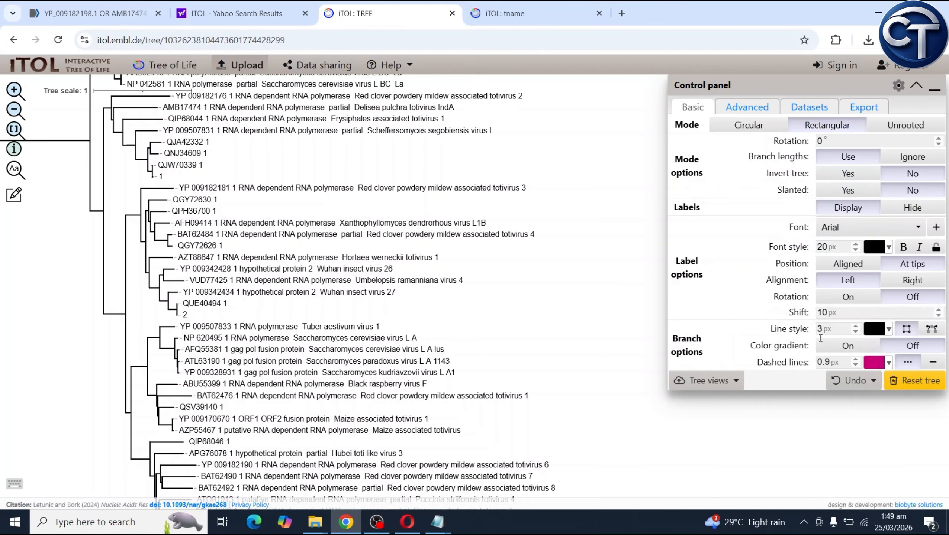
pyautogui.click(855, 360)
pyautogui.click(855, 360)
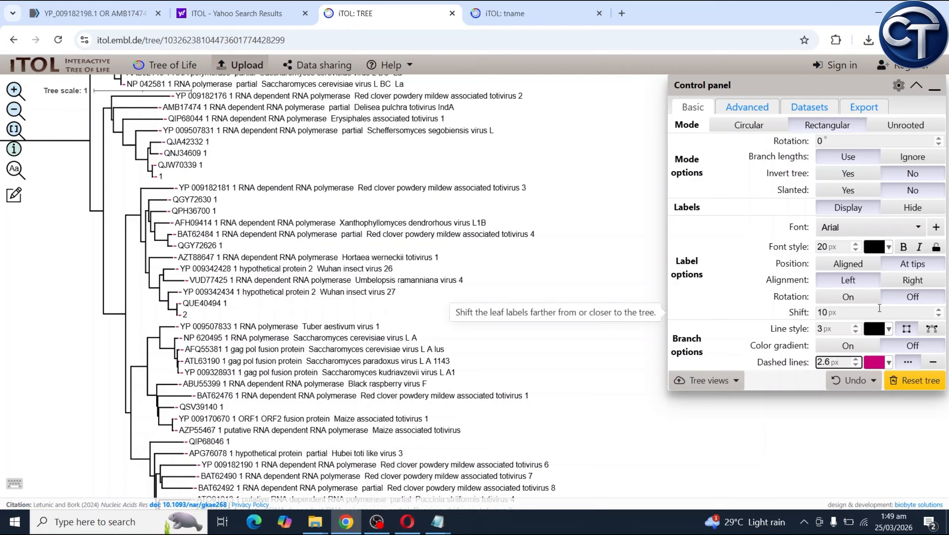
# Align the leaf labels in one column, and try solid connecting lines before returning them to dashed
pyautogui.click(856, 264)
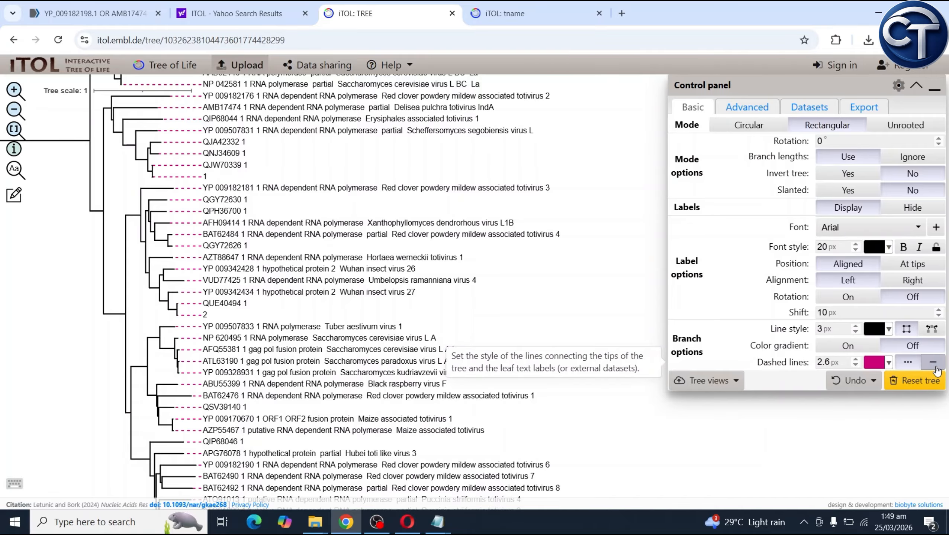
pyautogui.click(933, 363)
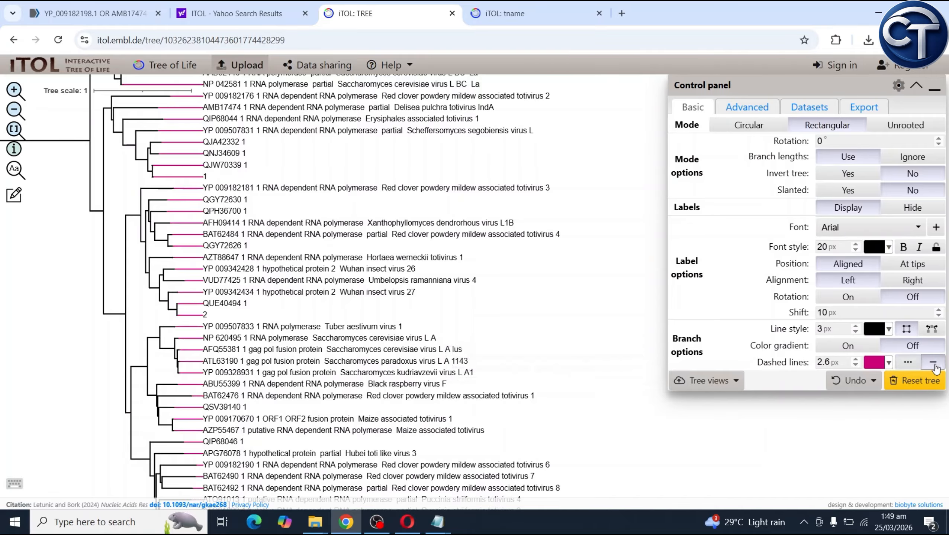
pyautogui.click(907, 362)
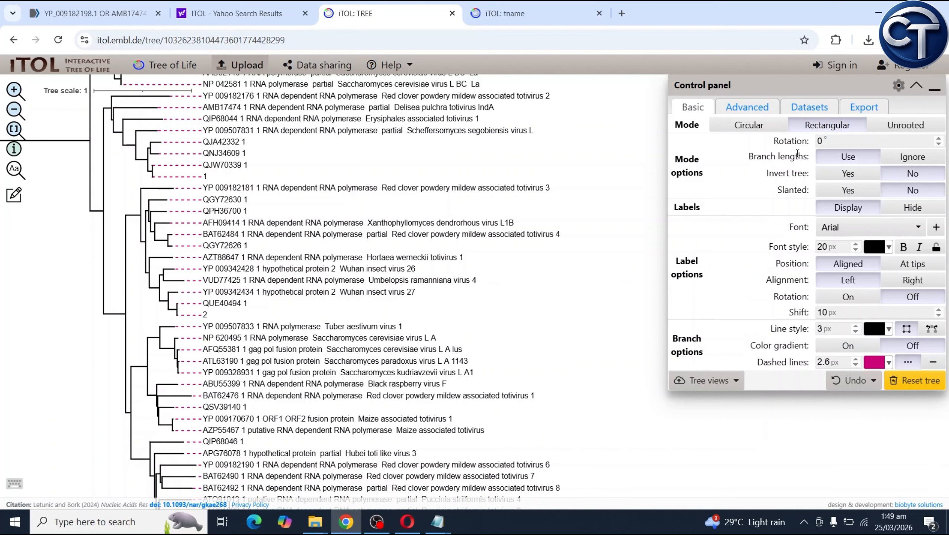
# Try horizontal scaling factors of 2 and 1.5 on the tree in the advanced options, and restore the factor to 1
pyautogui.click(747, 107)
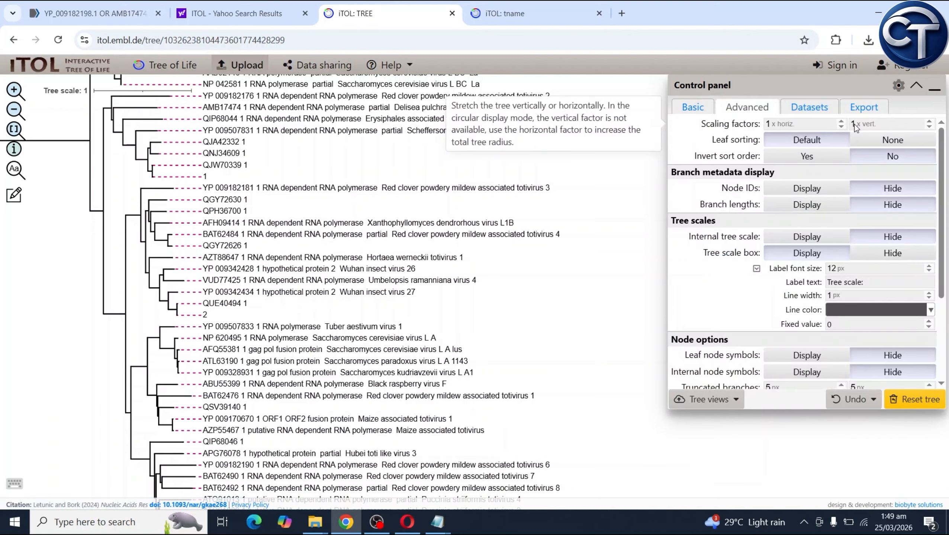
pyautogui.scroll(-3, 526, 328)
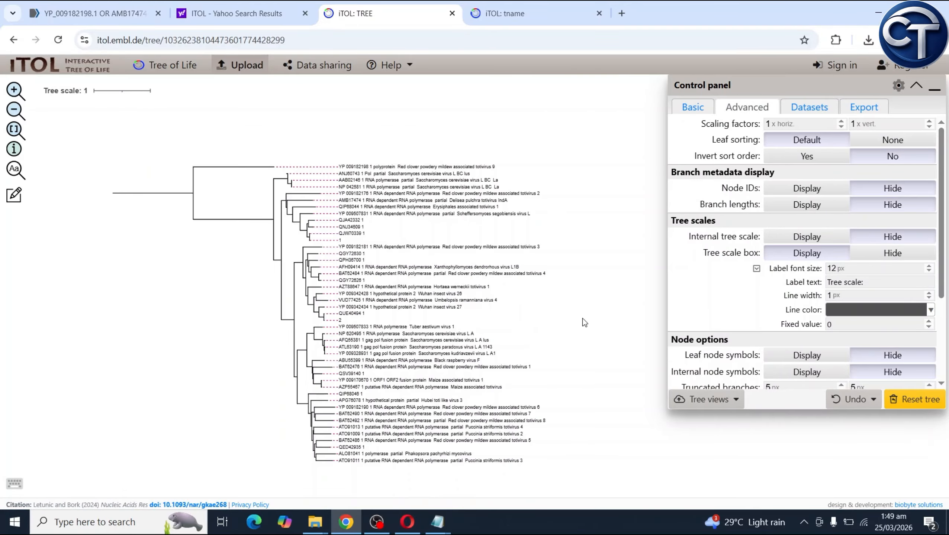
pyautogui.moveTo(562, 329); pyautogui.dragTo(526, 297)
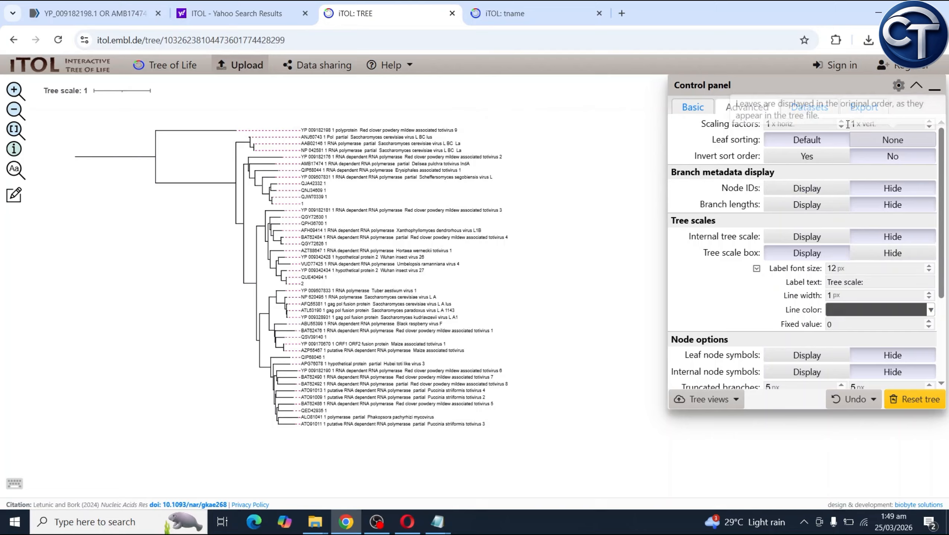
pyautogui.click(842, 121)
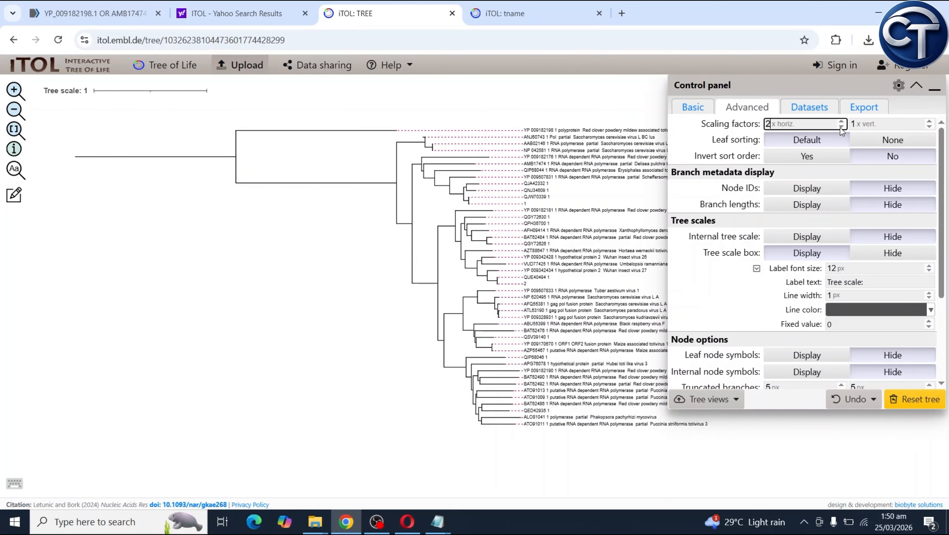
pyautogui.click(841, 127)
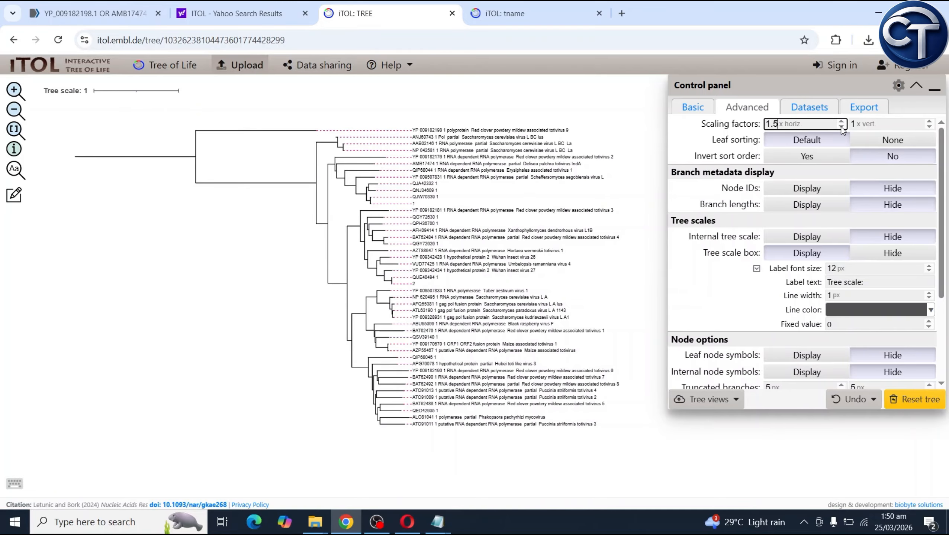
pyautogui.click(841, 127)
# Try stretching the tree vertically by a factor of 1.5 and compressing it, and restore the vertical factor to 1
pyautogui.click(929, 122)
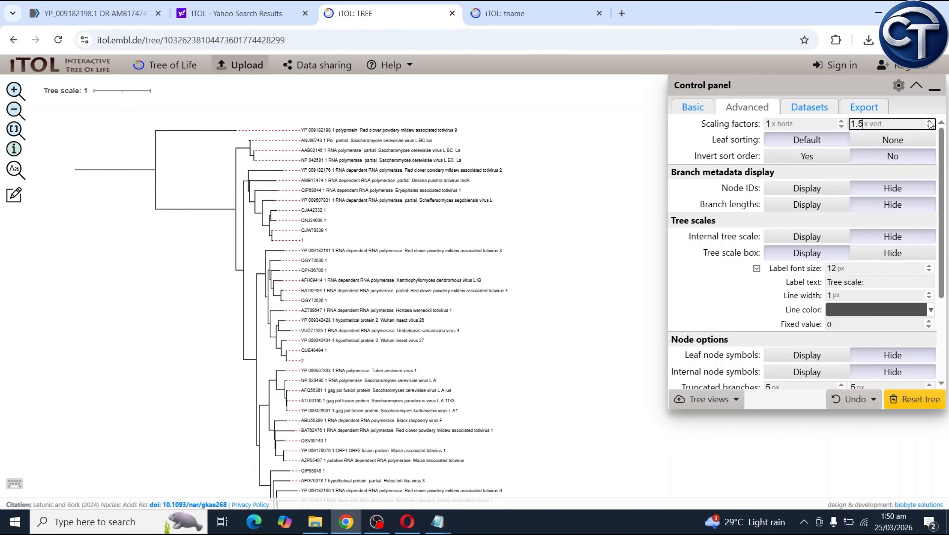
pyautogui.click(929, 127)
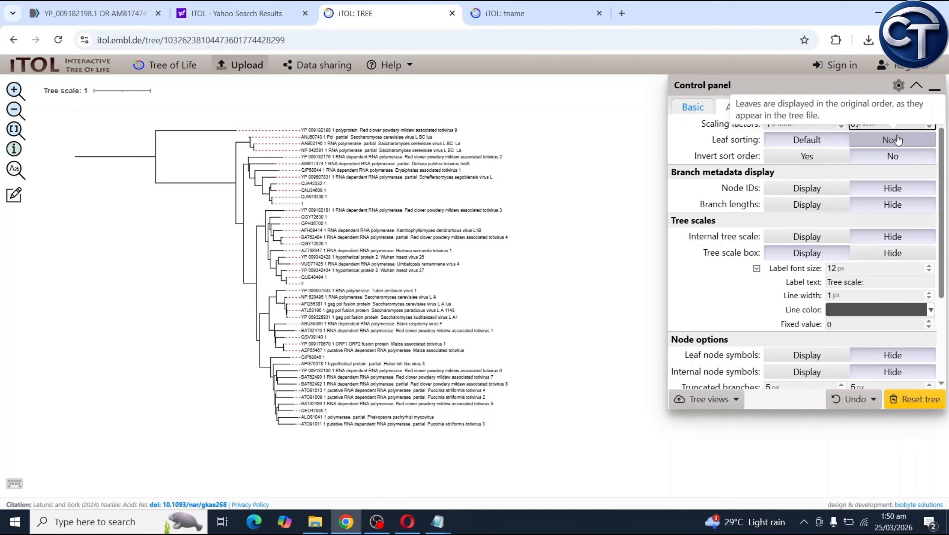
pyautogui.press('Return')
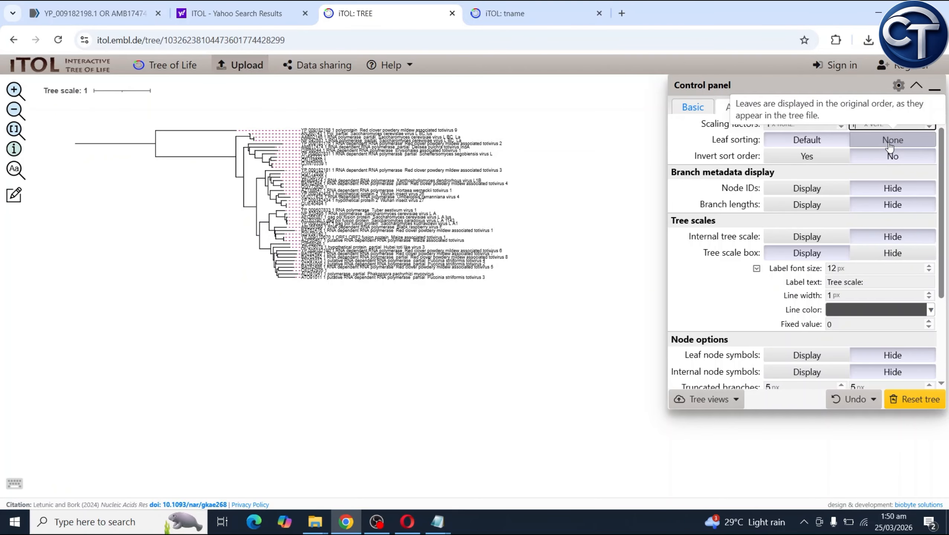
pyautogui.click(693, 145)
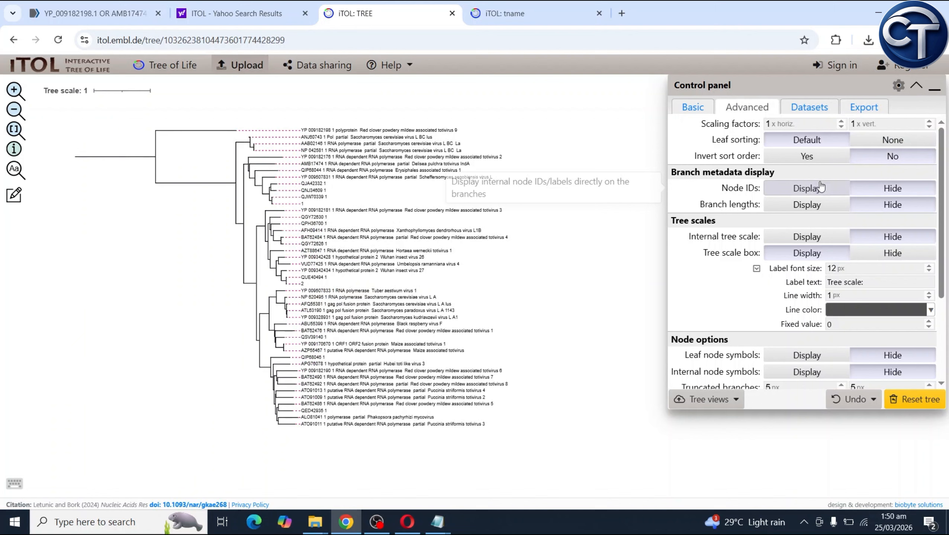
# Compare the leaf sorting modes and set sorting to None, and try the inverted sort order and turn it back off
pyautogui.click(892, 141)
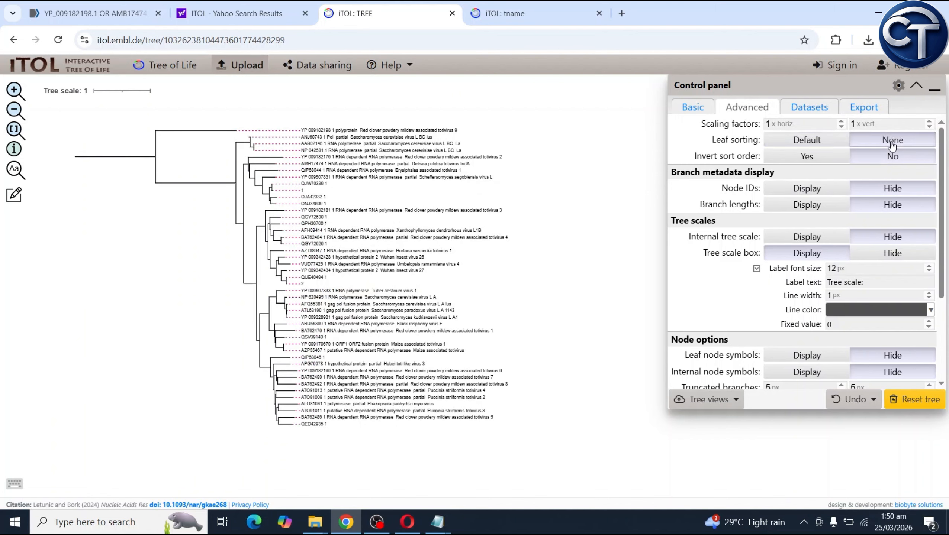
pyautogui.click(839, 145)
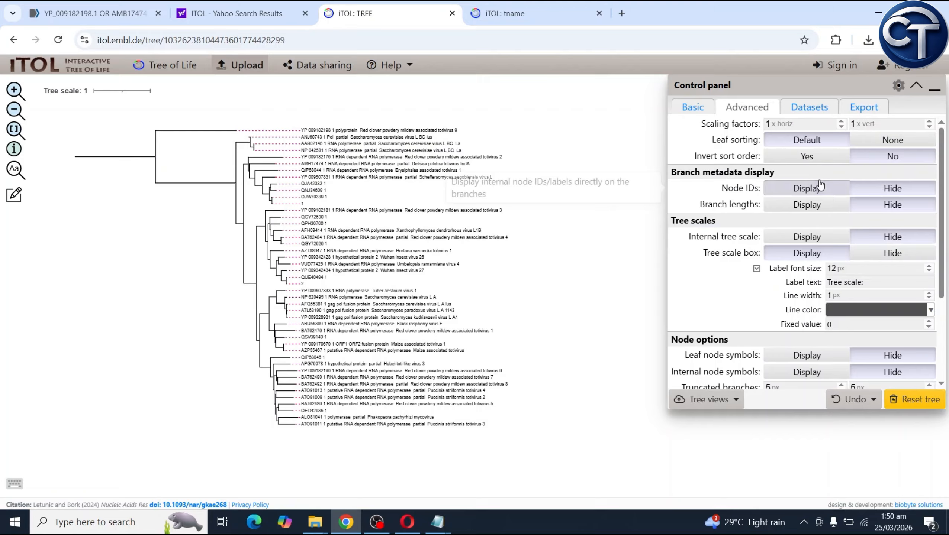
pyautogui.click(893, 142)
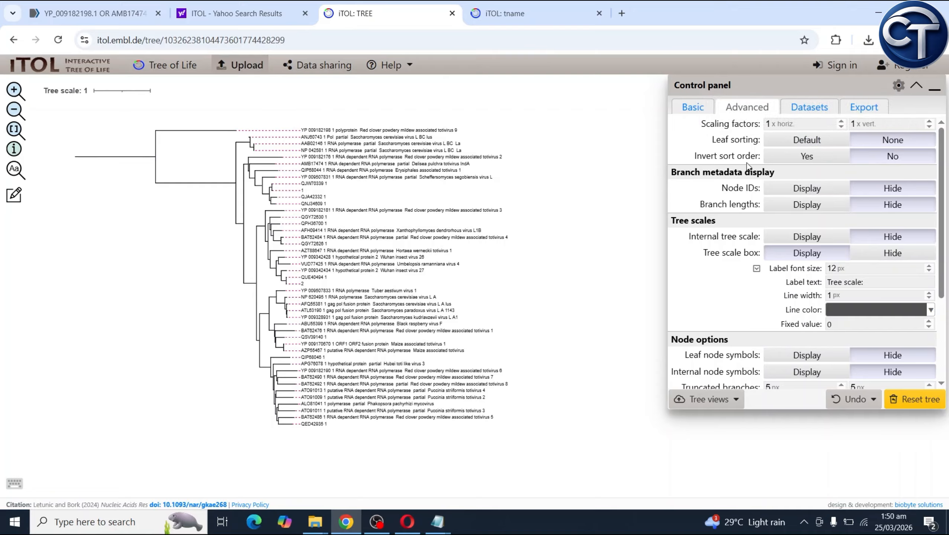
pyautogui.click(823, 159)
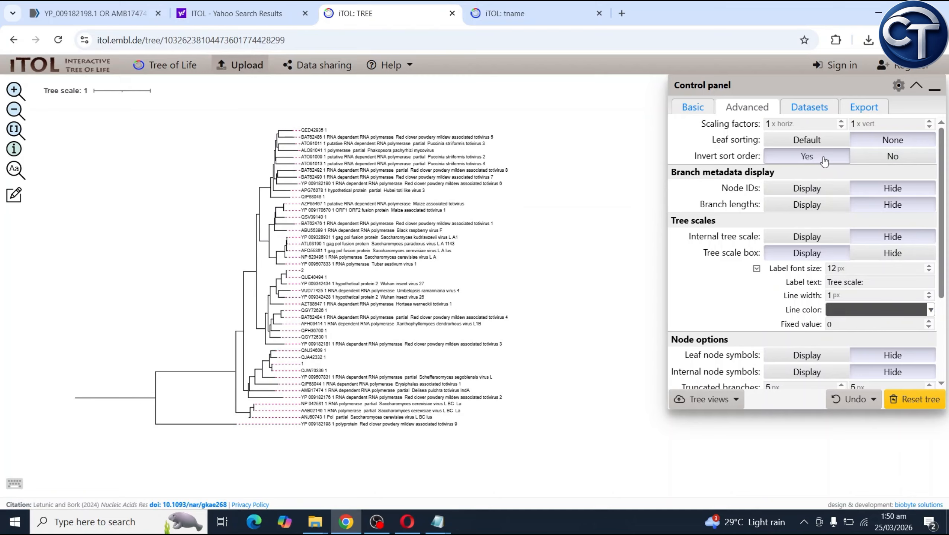
pyautogui.click(877, 159)
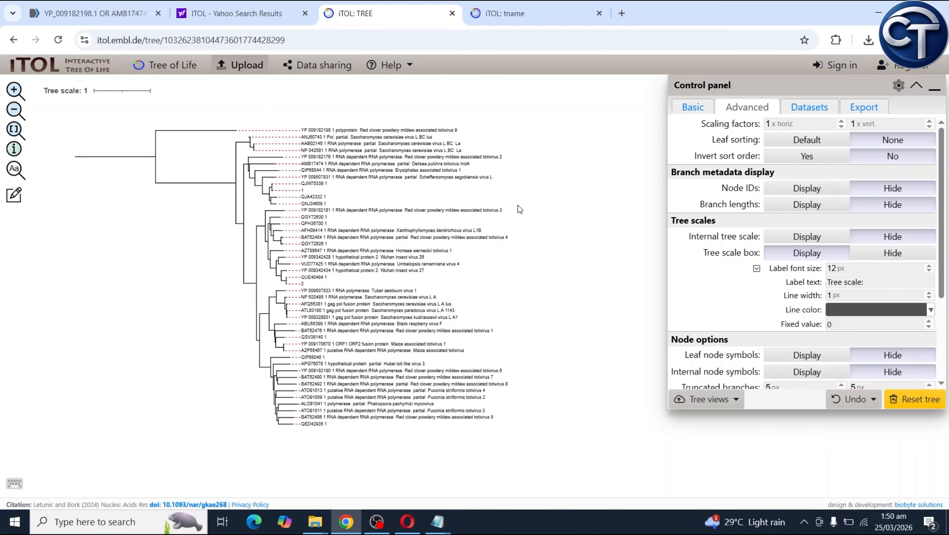
pyautogui.moveTo(467, 134)
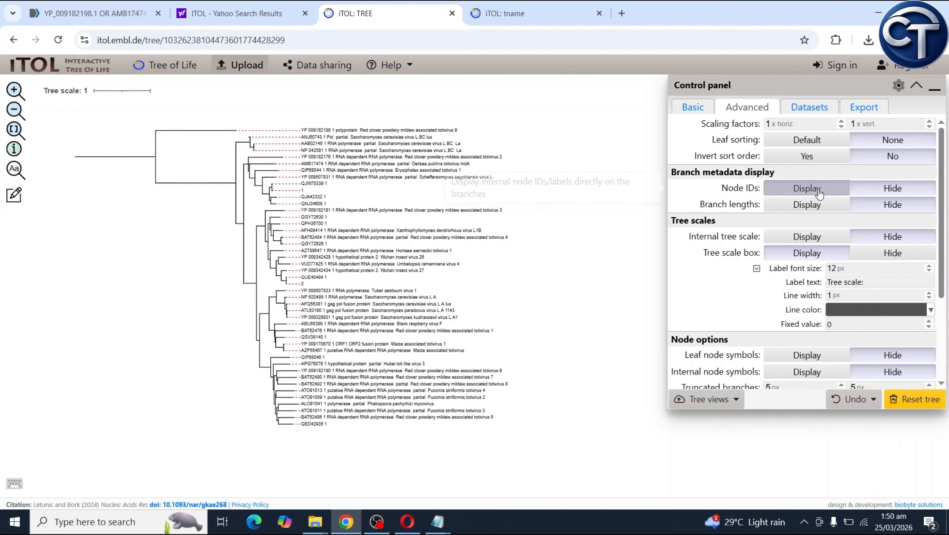
# Try displaying the internal node IDs on the branches, and hide them again
pyautogui.click(818, 192)
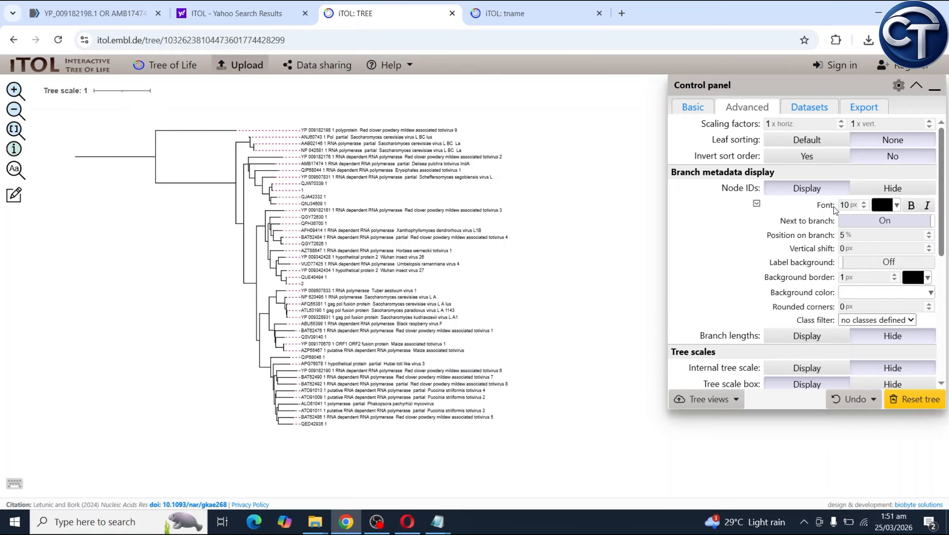
pyautogui.click(866, 187)
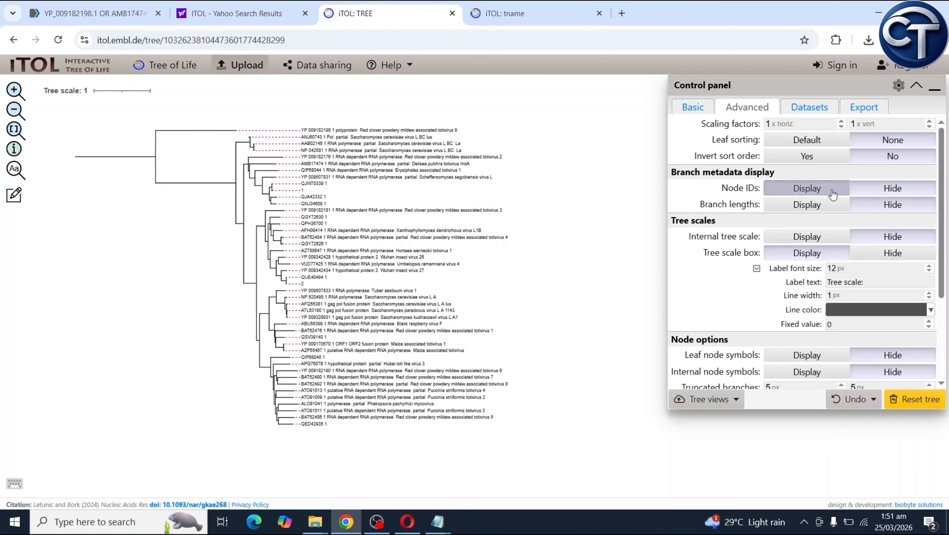
pyautogui.click(831, 192)
pyautogui.click(881, 187)
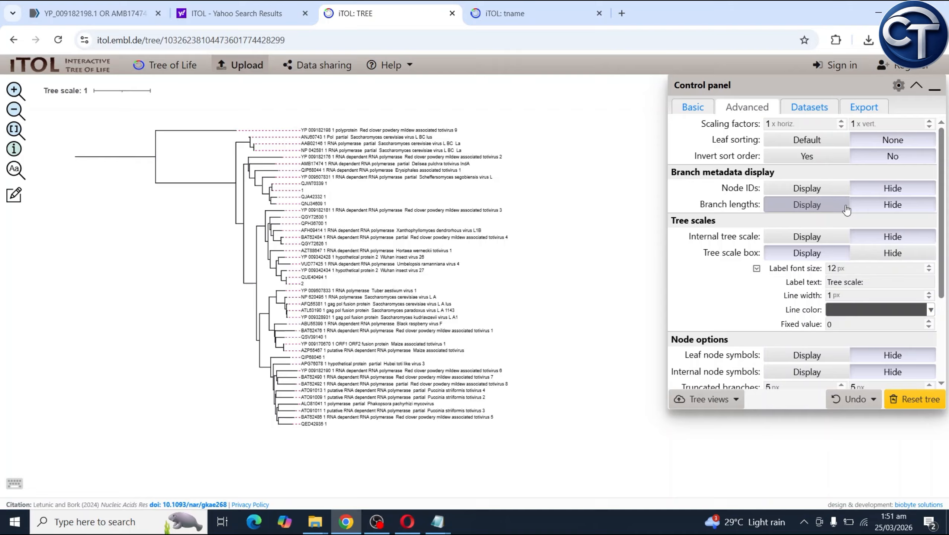
# Try displaying the branch lengths together with the node IDs, inspect them on the tree, and hide both
pyautogui.click(808, 210)
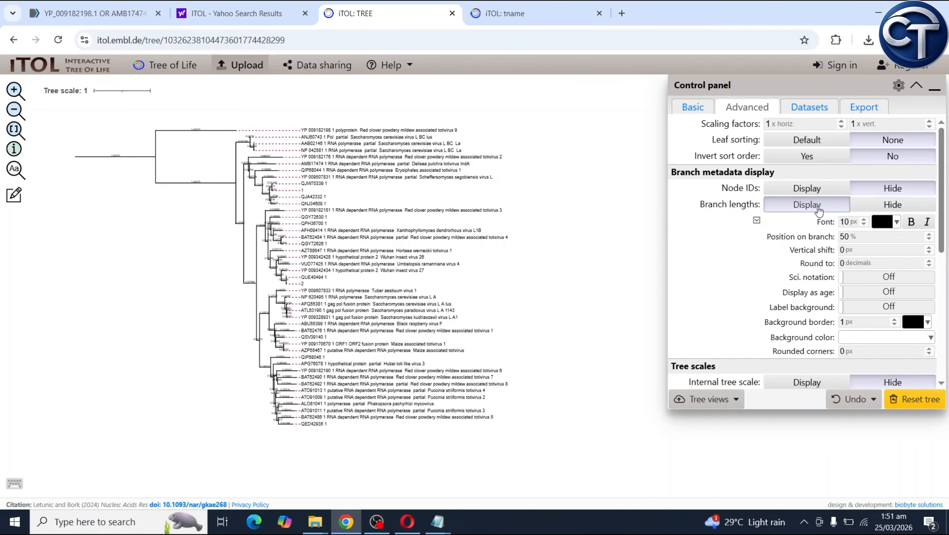
pyautogui.click(826, 188)
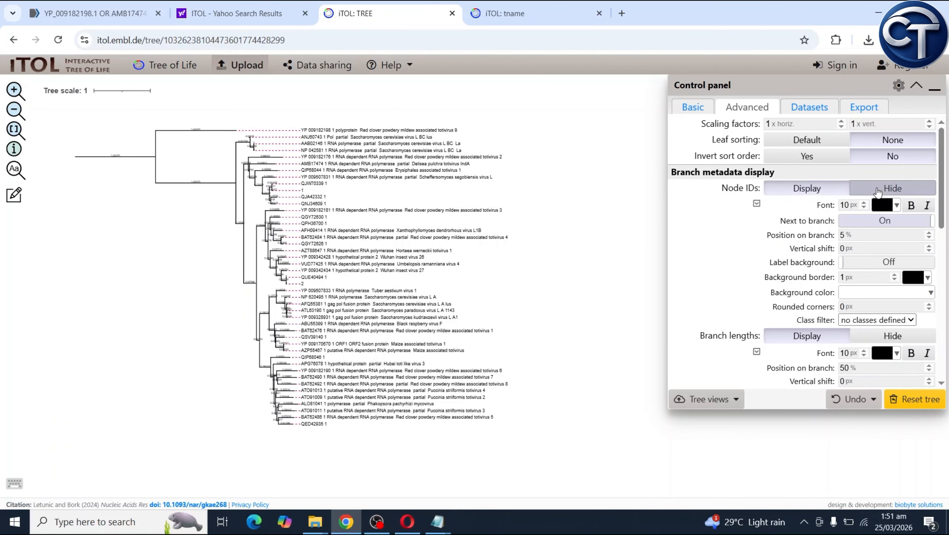
pyautogui.click(878, 191)
pyautogui.click(846, 191)
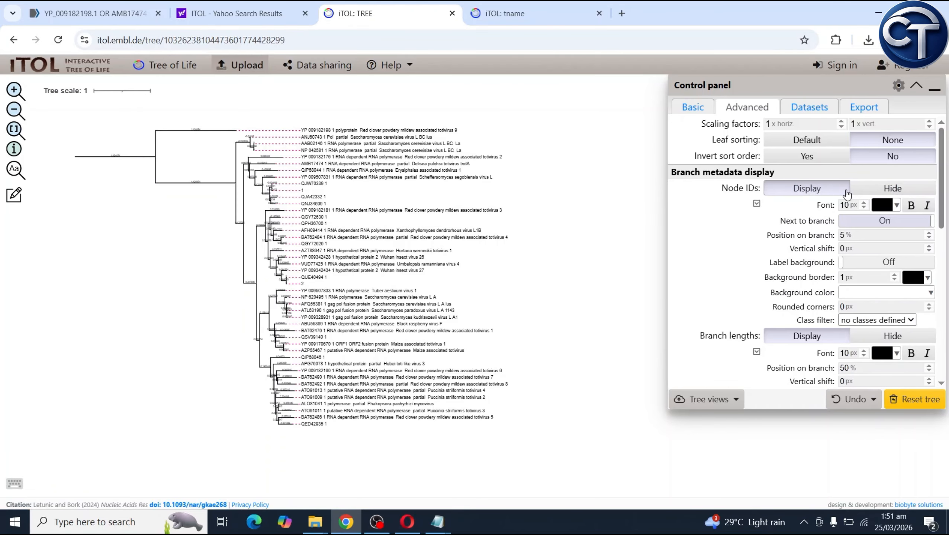
pyautogui.scroll(3, 330, 245)
pyautogui.moveTo(288, 248)
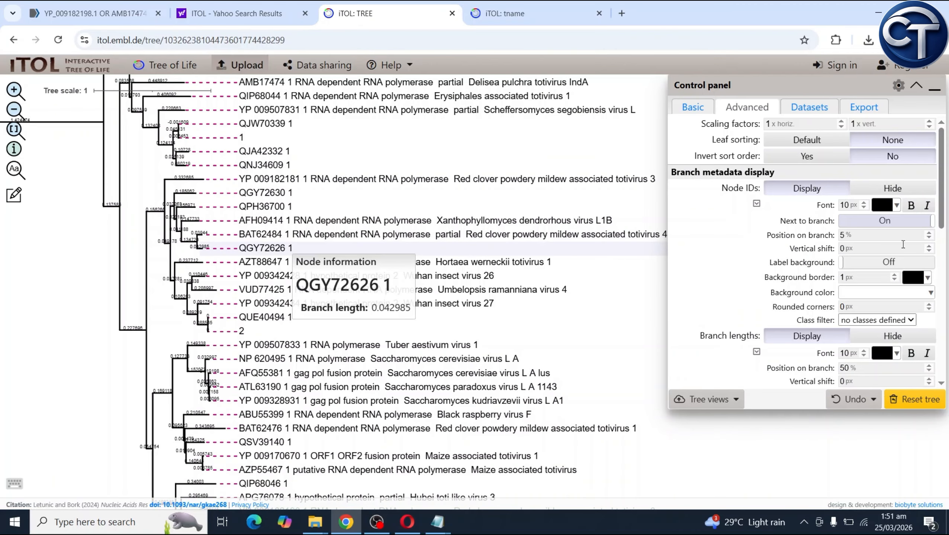
pyautogui.click(892, 188)
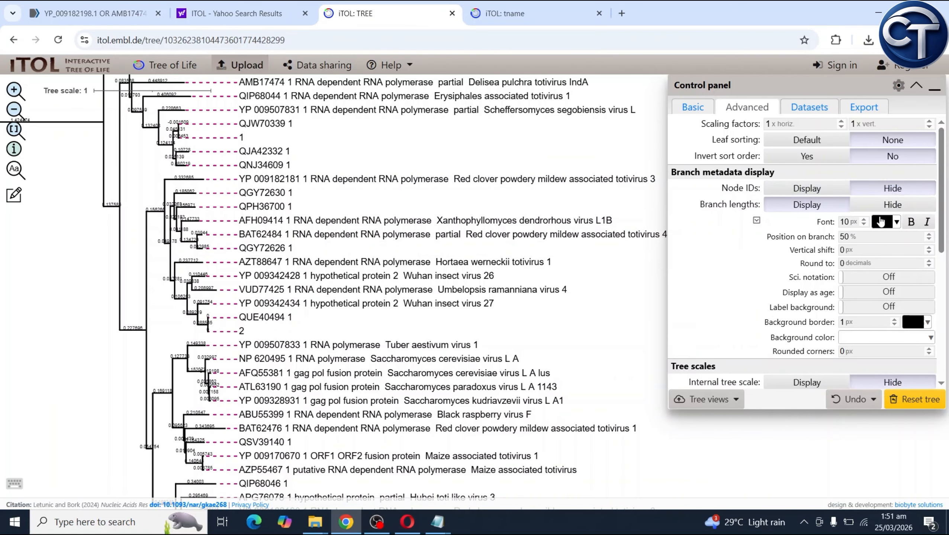
pyautogui.click(892, 205)
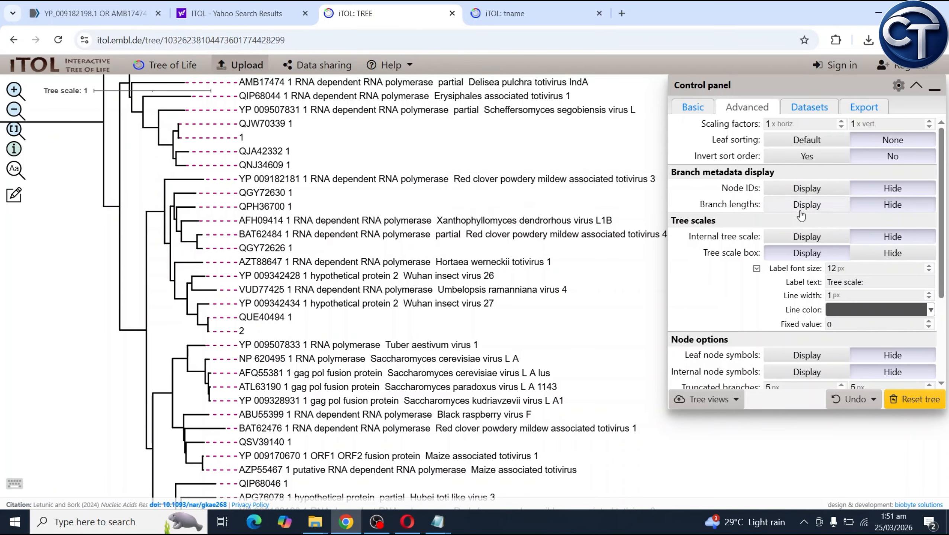
# Preview the node IDs and the branch lengths separately on the enlarged tree, and hide each again
pyautogui.click(827, 197)
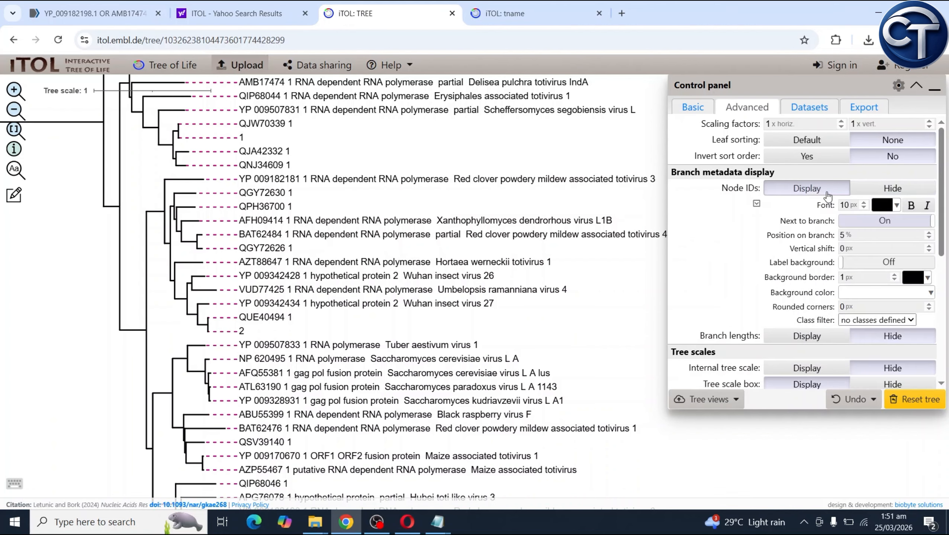
pyautogui.click(875, 190)
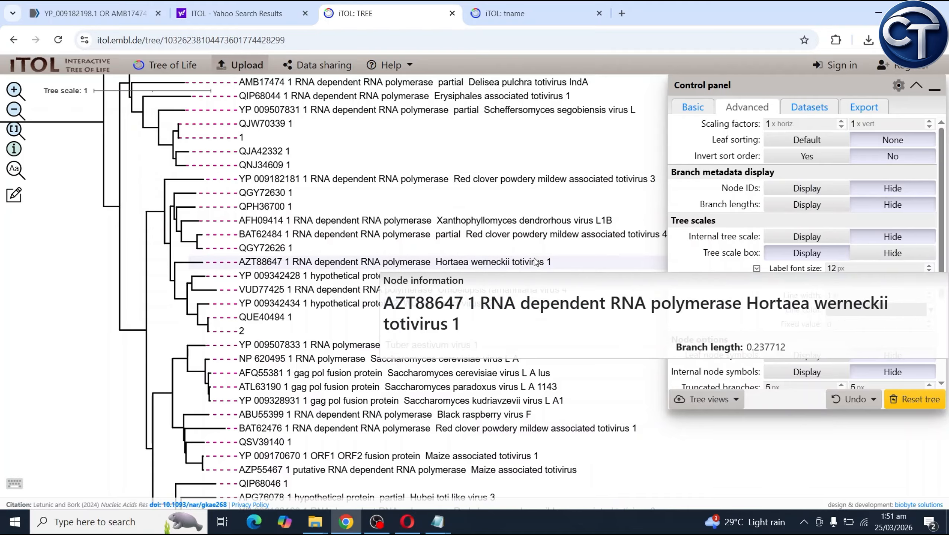
pyautogui.moveTo(599, 239)
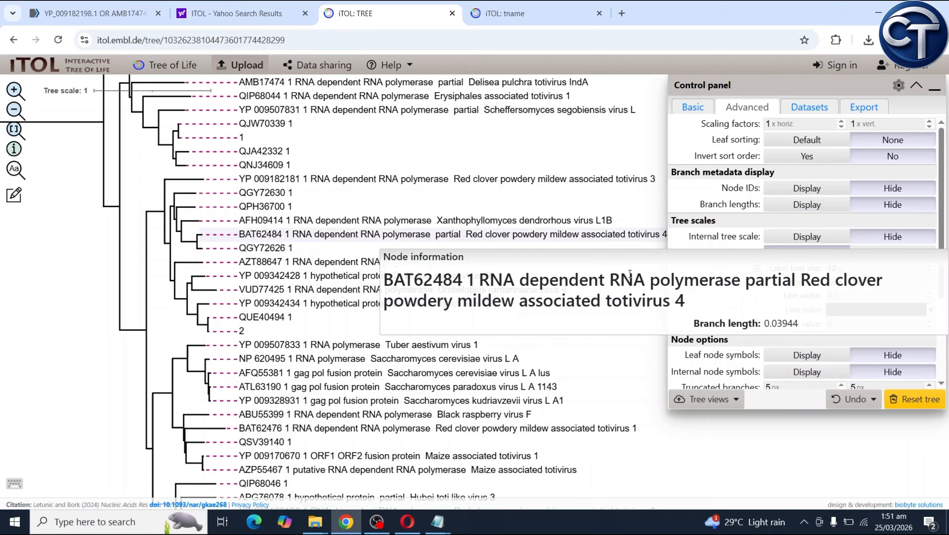
pyautogui.click(819, 206)
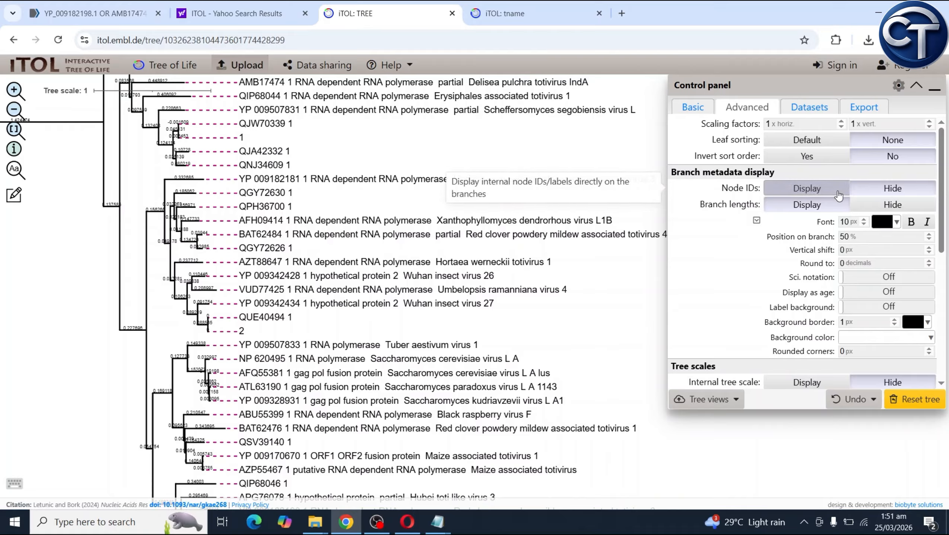
pyautogui.click(869, 205)
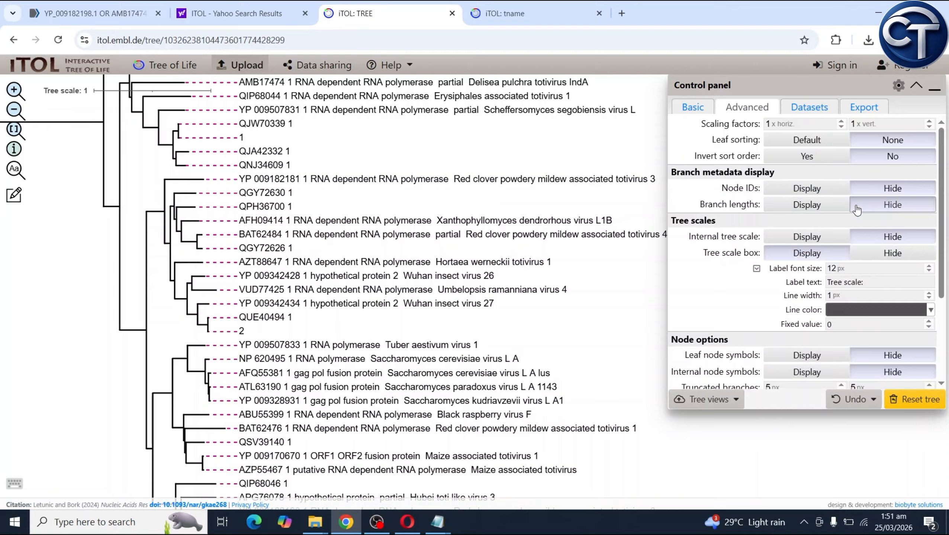
# Try the internal tree scale across the tree, and hide it again
pyautogui.scroll(-2, 729, 233)
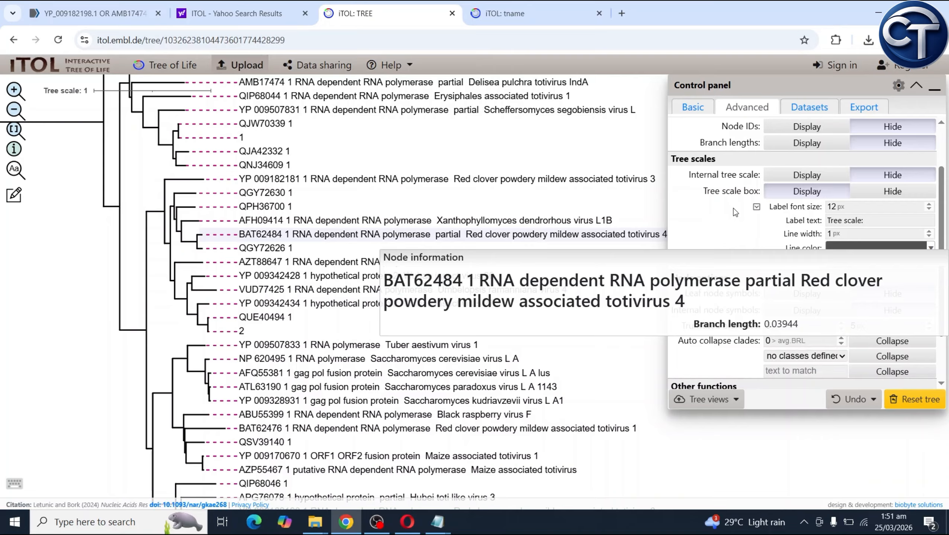
pyautogui.click(806, 175)
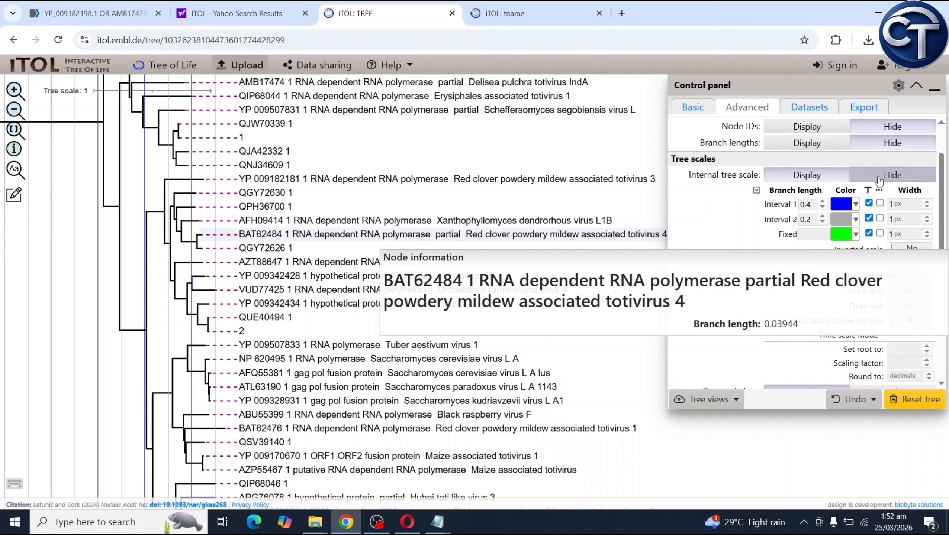
pyautogui.click(891, 177)
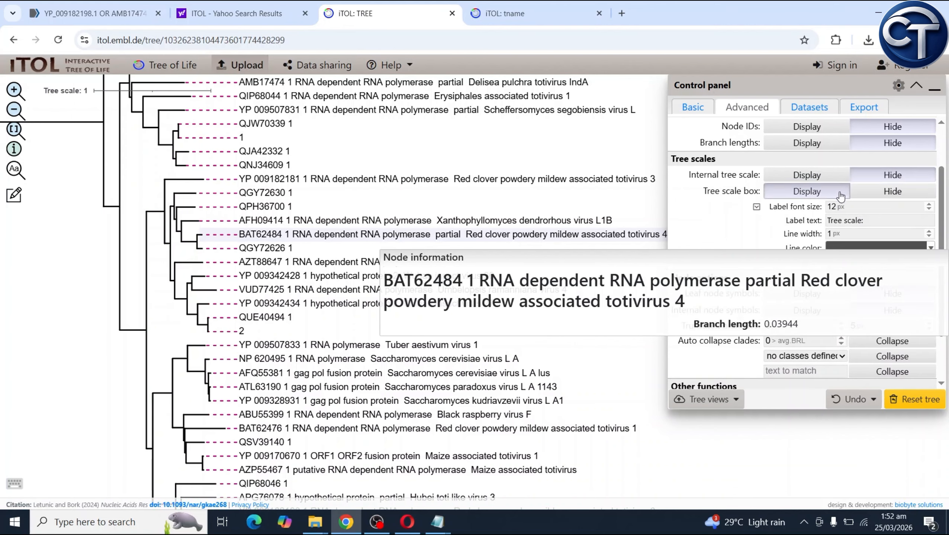
# Try hiding the tree scale box, and display it again
pyautogui.scroll(-2, 740, 236)
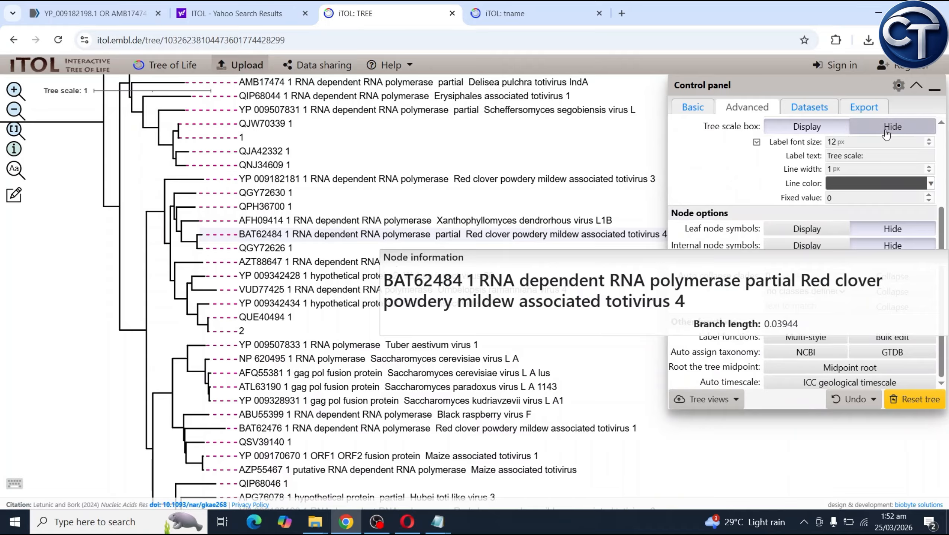
pyautogui.scroll(2, 843, 142)
pyautogui.click(886, 196)
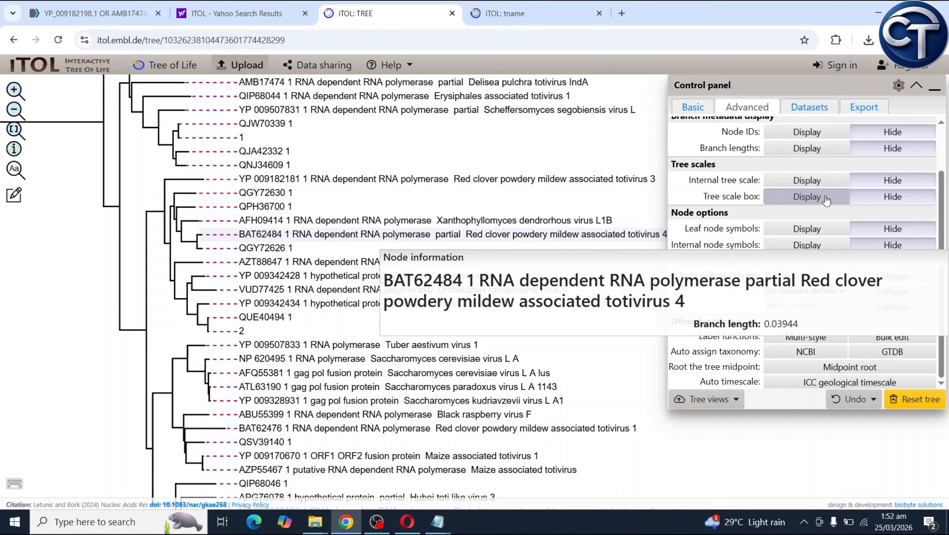
pyautogui.click(807, 197)
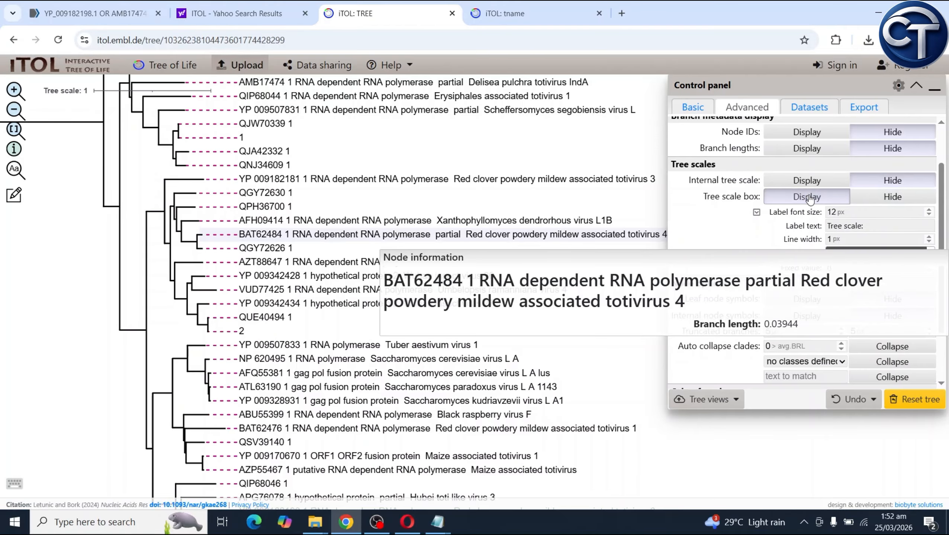
# Set the label font size of the tree scale box to 14 px
pyautogui.scroll(-2, 733, 206)
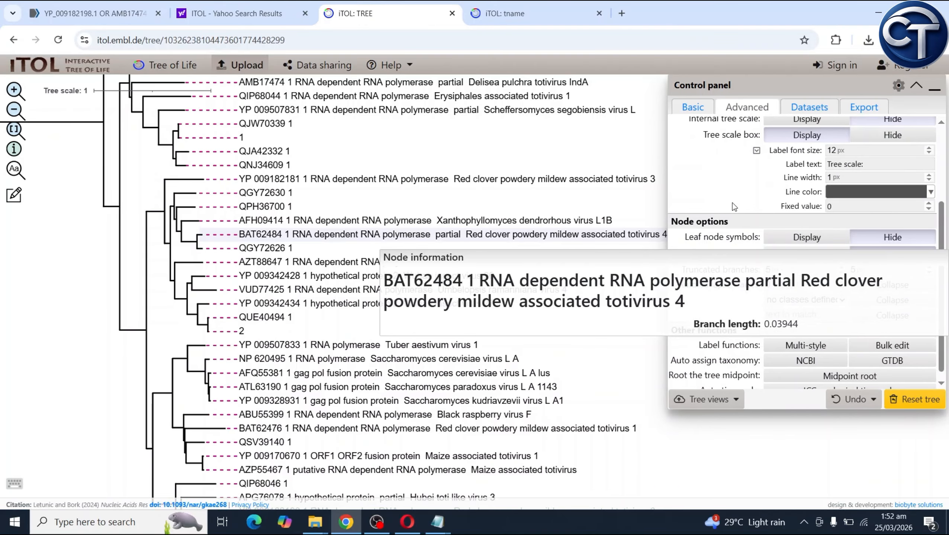
pyautogui.click(930, 149)
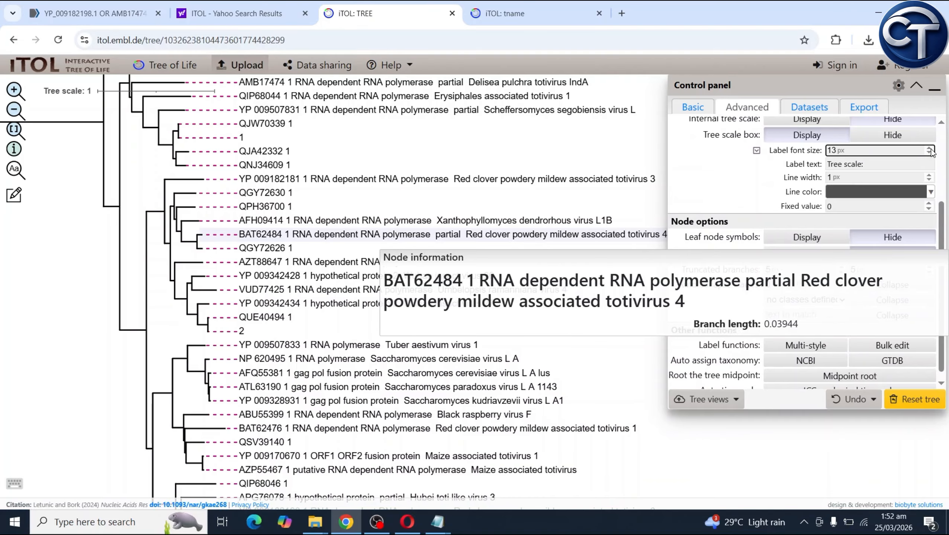
pyautogui.click(930, 149)
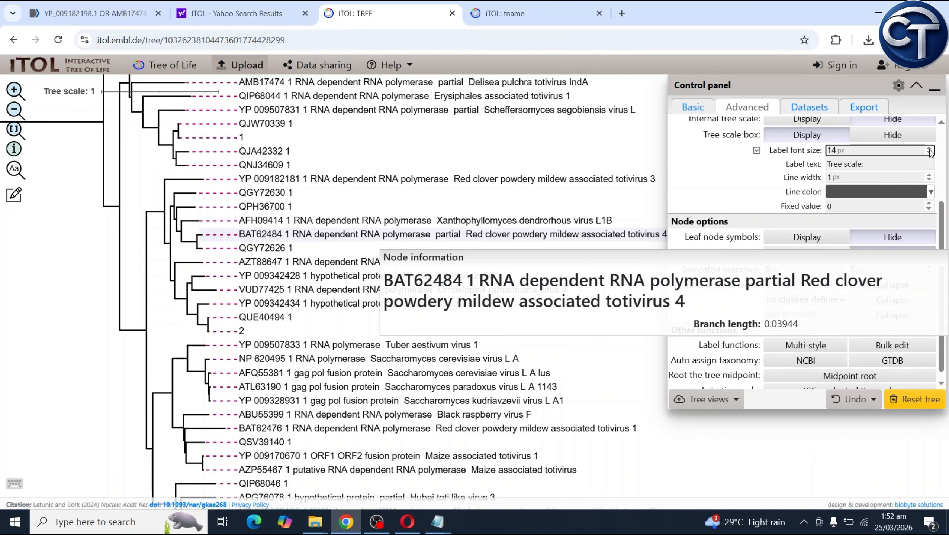
pyautogui.scroll(-3, 345, 183)
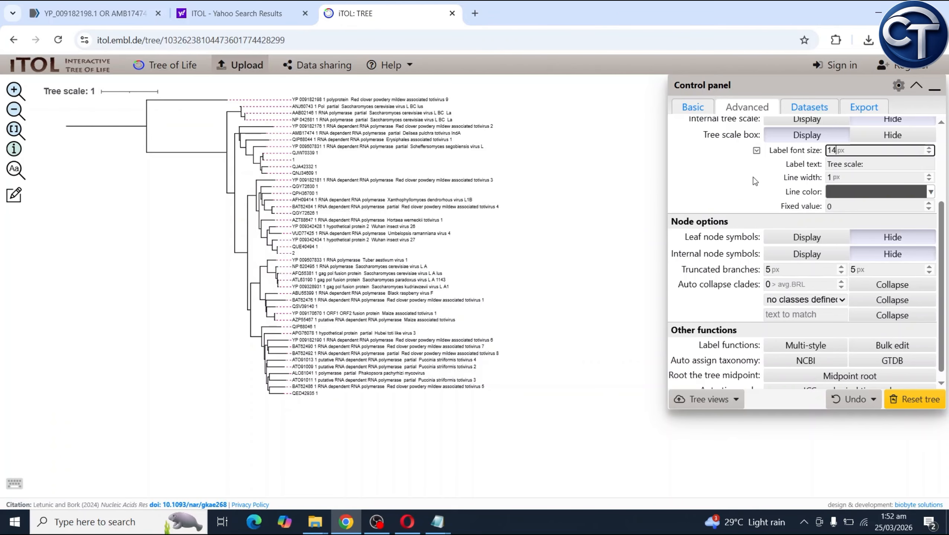
# Display the leaf node symbols on the tree and set their shape to a circle
pyautogui.scroll(-1, 742, 174)
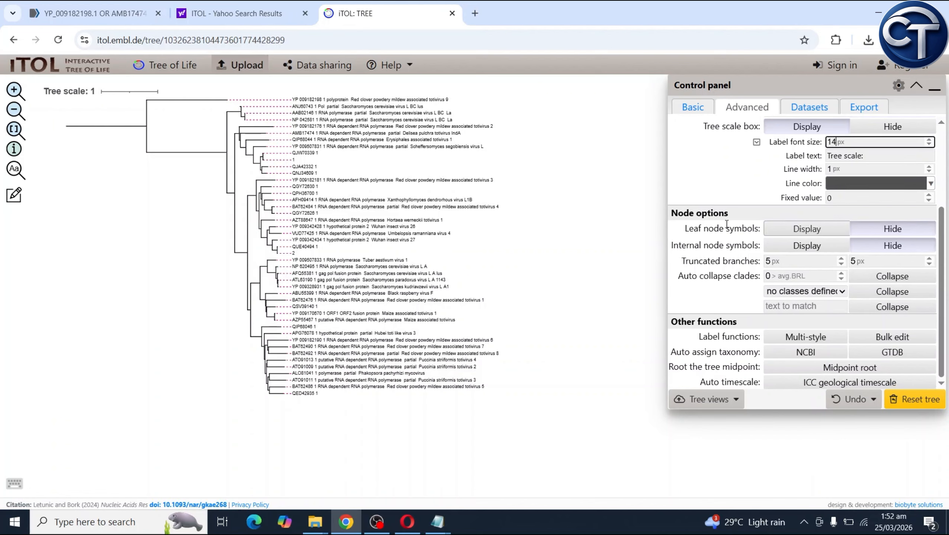
pyautogui.scroll(3, 782, 238)
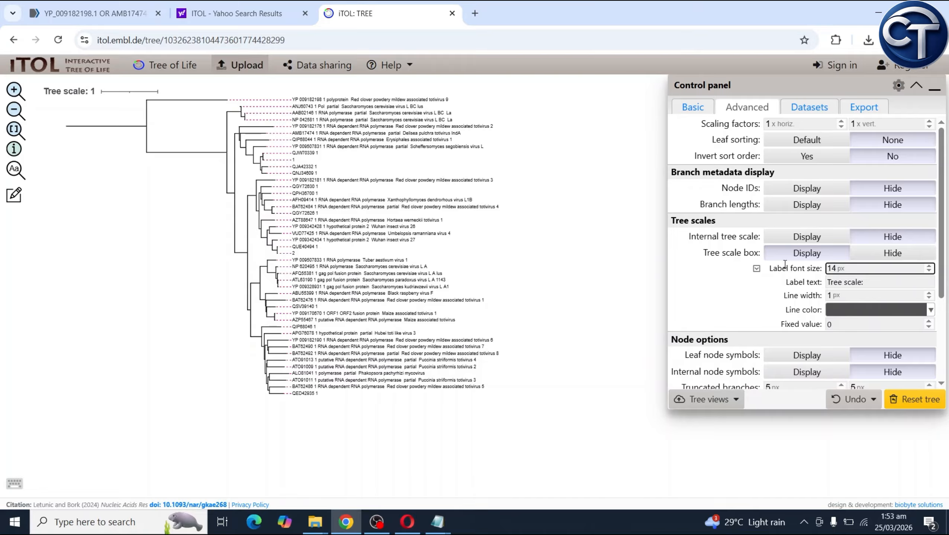
pyautogui.scroll(-3, 787, 267)
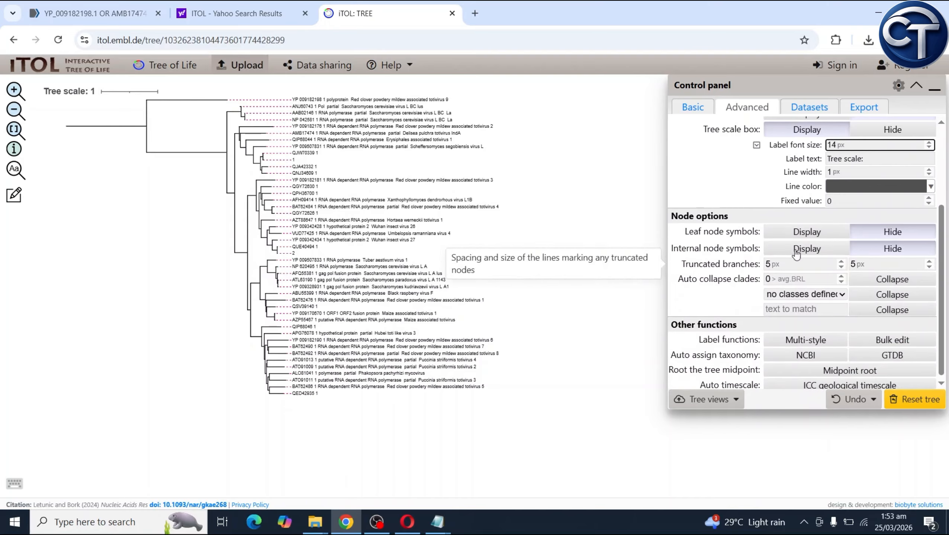
pyautogui.scroll(3, 796, 259)
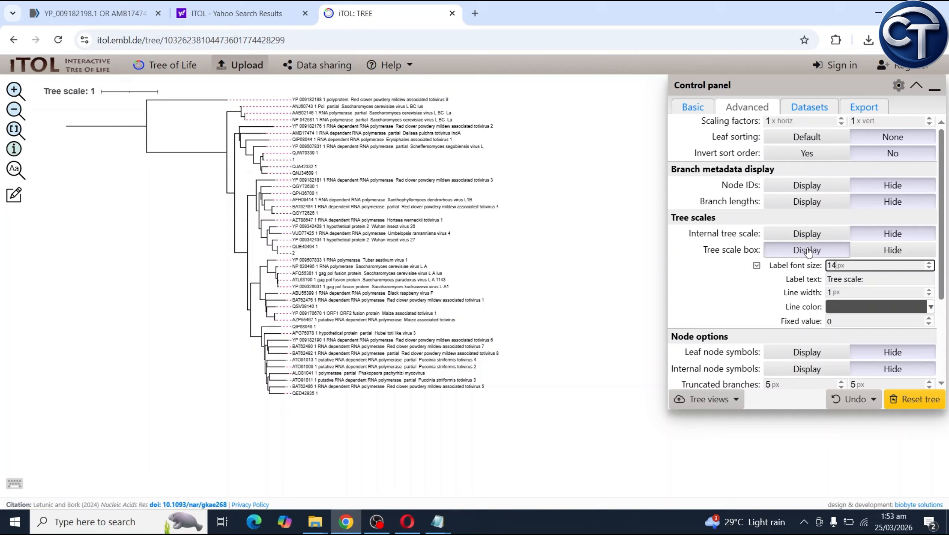
pyautogui.scroll(-2, 807, 252)
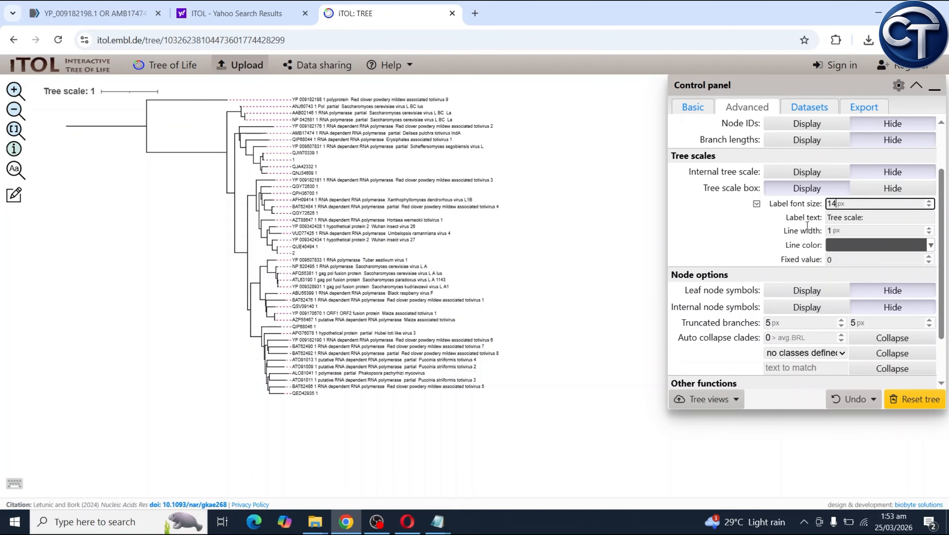
pyautogui.scroll(-2, 798, 230)
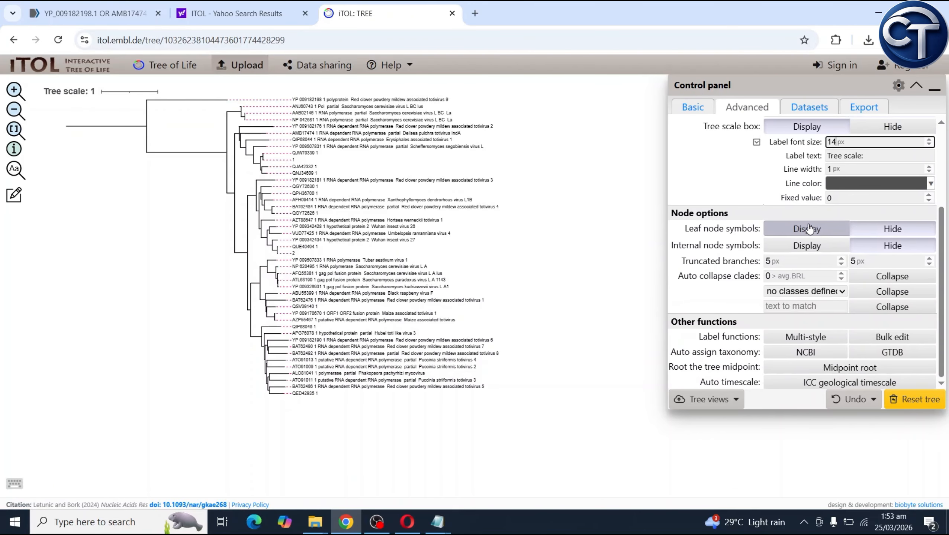
pyautogui.click(798, 230)
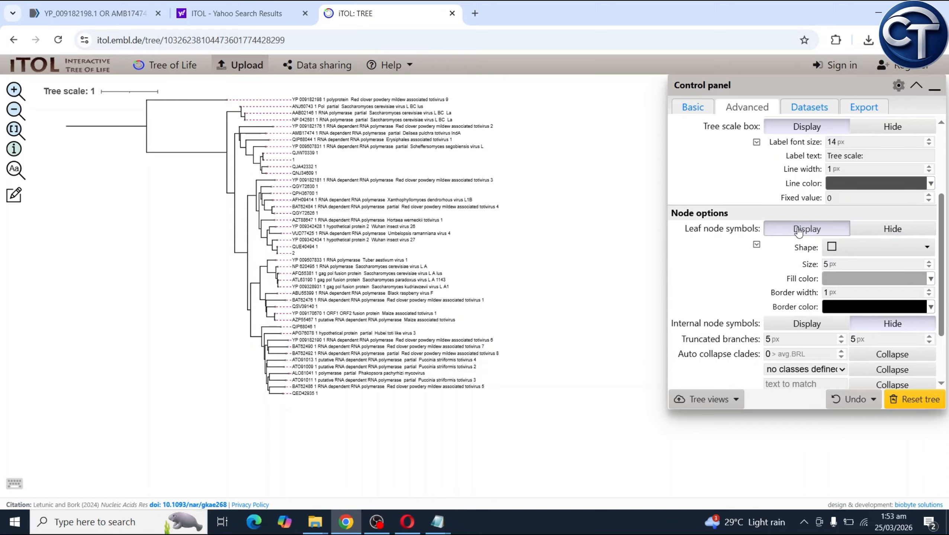
pyautogui.scroll(6, 231, 259)
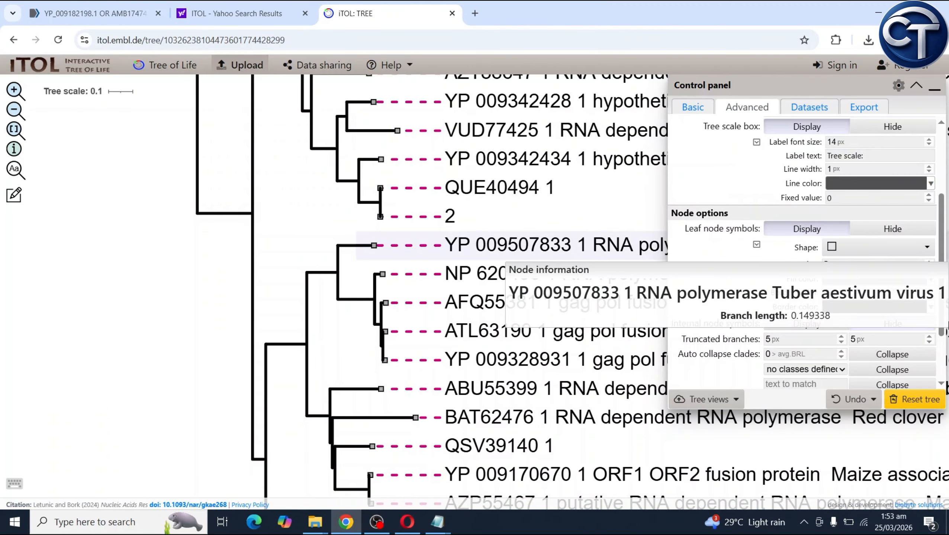
pyautogui.click(907, 249)
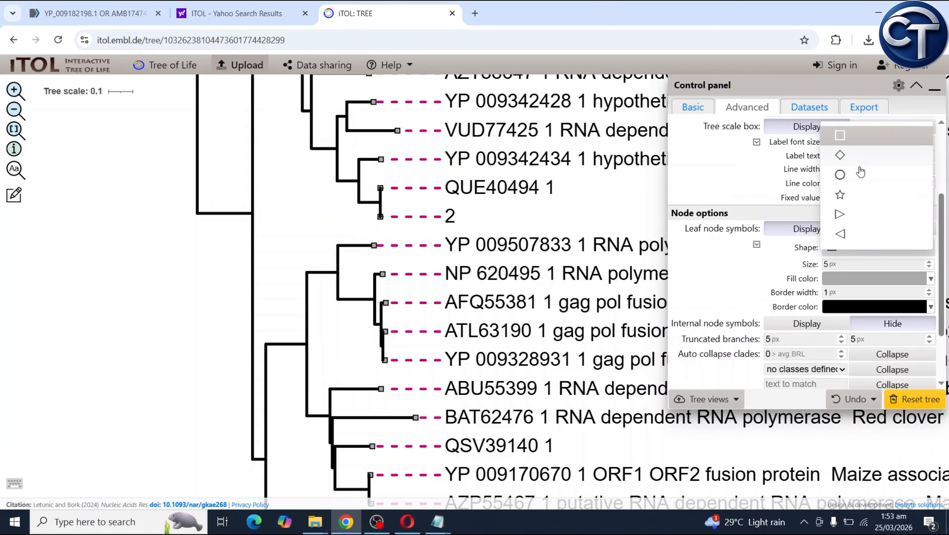
pyautogui.click(839, 175)
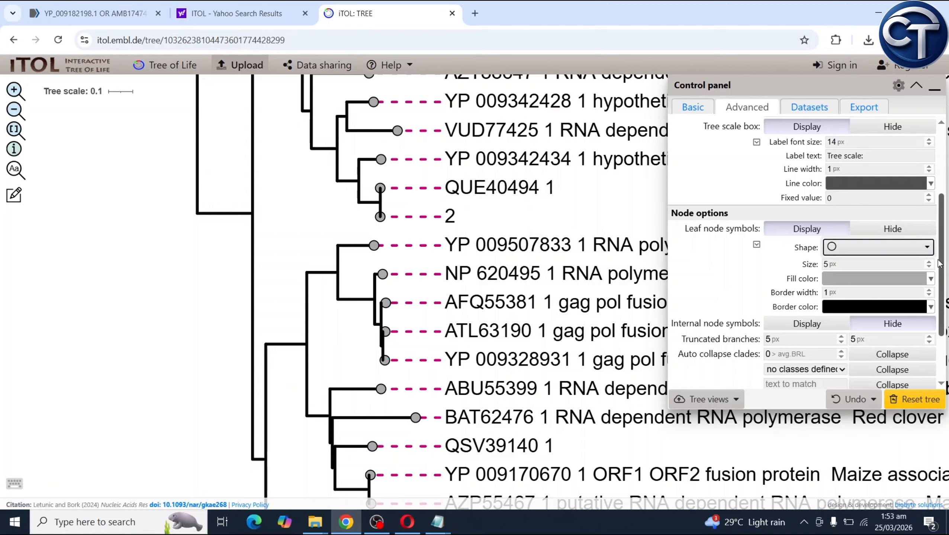
# Set both the fill color and the border color of the leaf node symbols to magenta
pyautogui.click(890, 279)
pyautogui.click(799, 312)
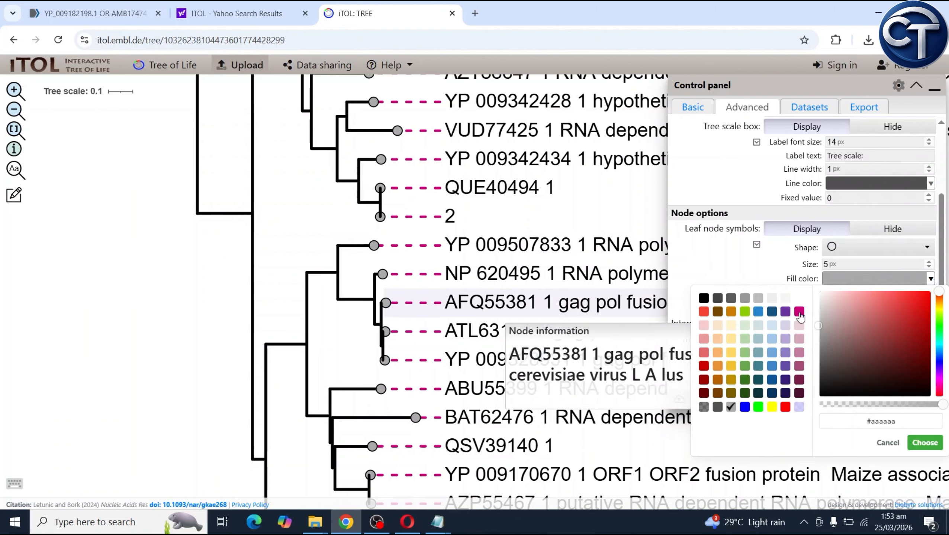
pyautogui.click(929, 445)
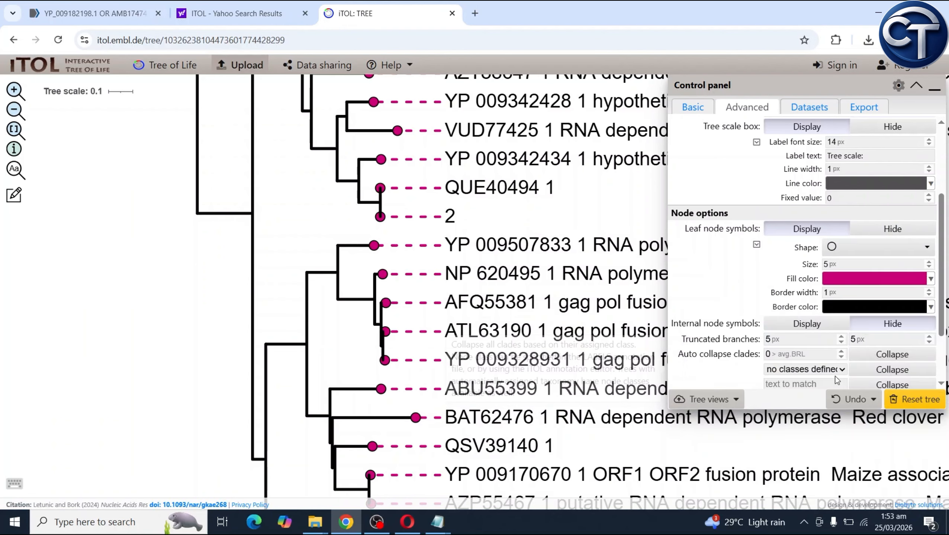
pyautogui.scroll(-2, 762, 255)
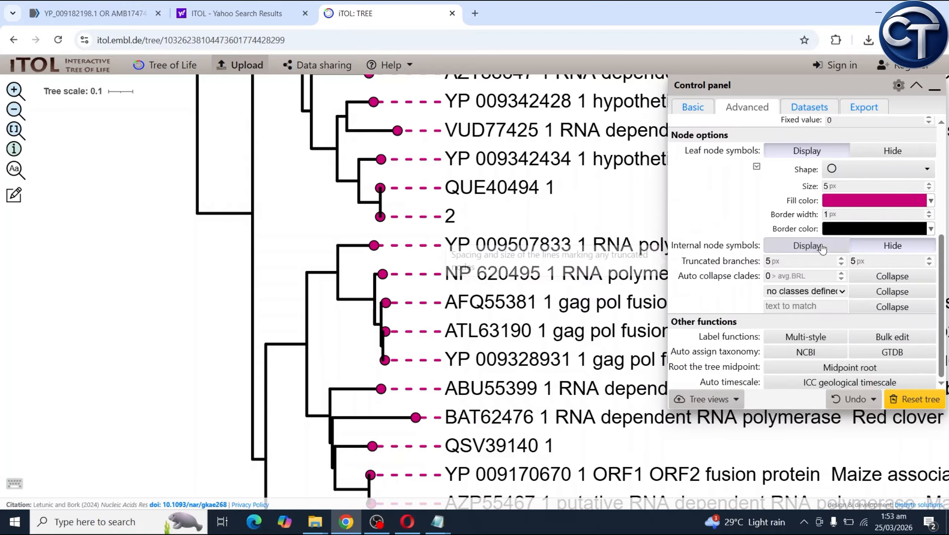
pyautogui.click(928, 230)
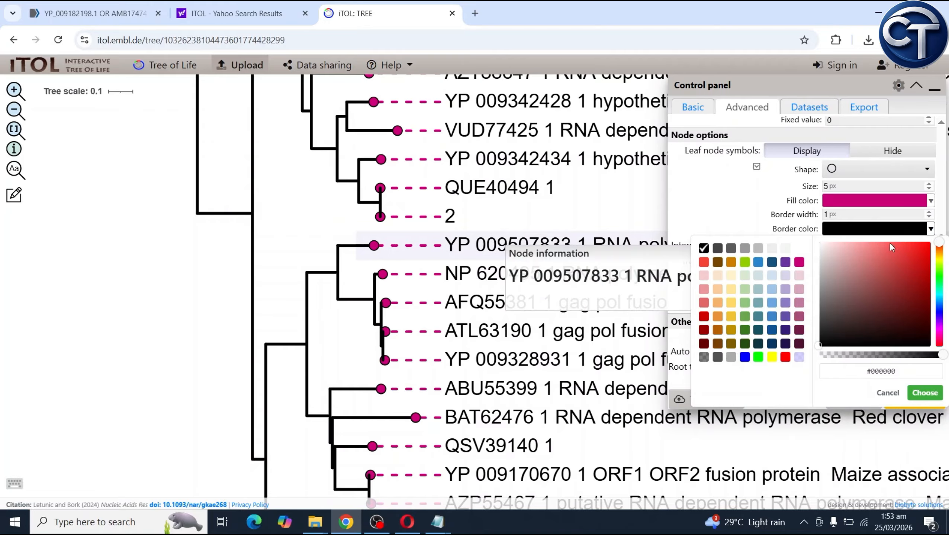
pyautogui.click(925, 393)
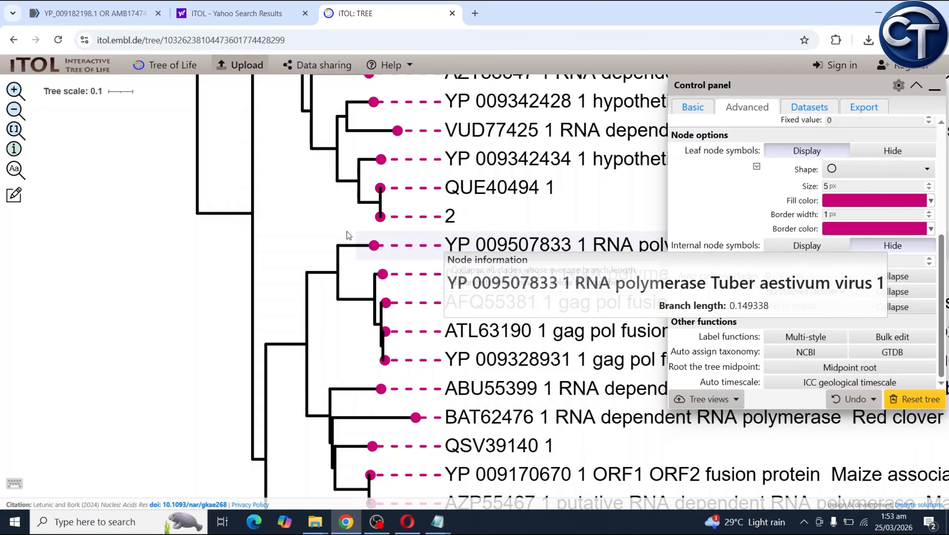
# Try displaying the internal node symbols on the whole tree, and hide them again
pyautogui.scroll(-5, 292, 246)
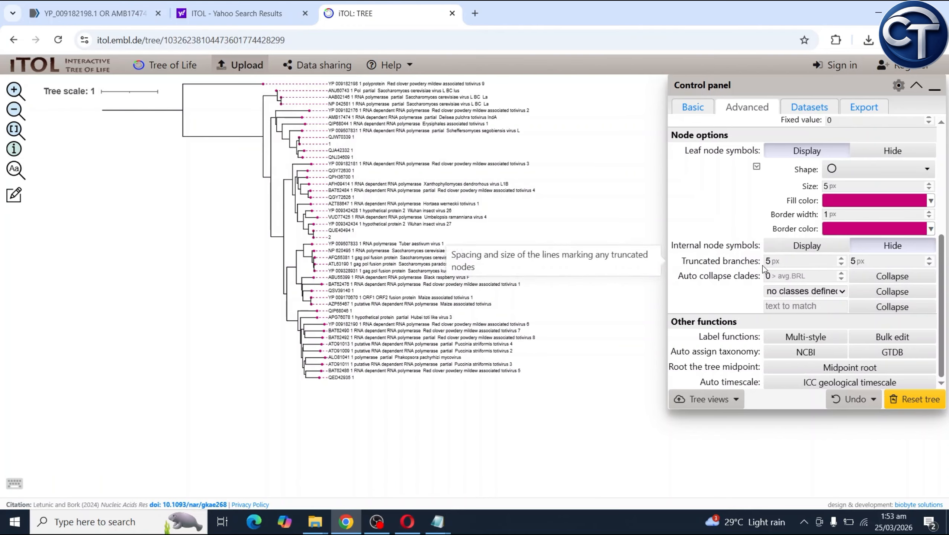
pyautogui.click(798, 247)
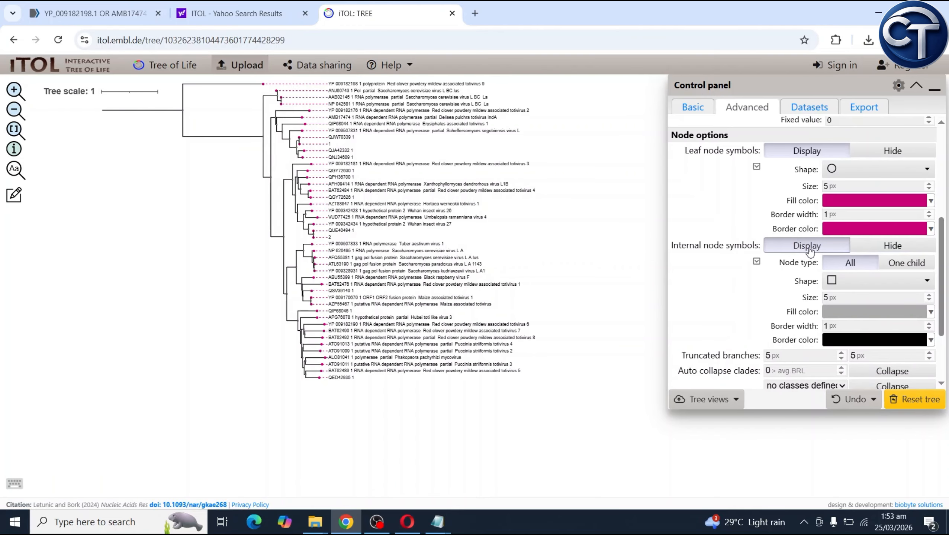
pyautogui.click(885, 247)
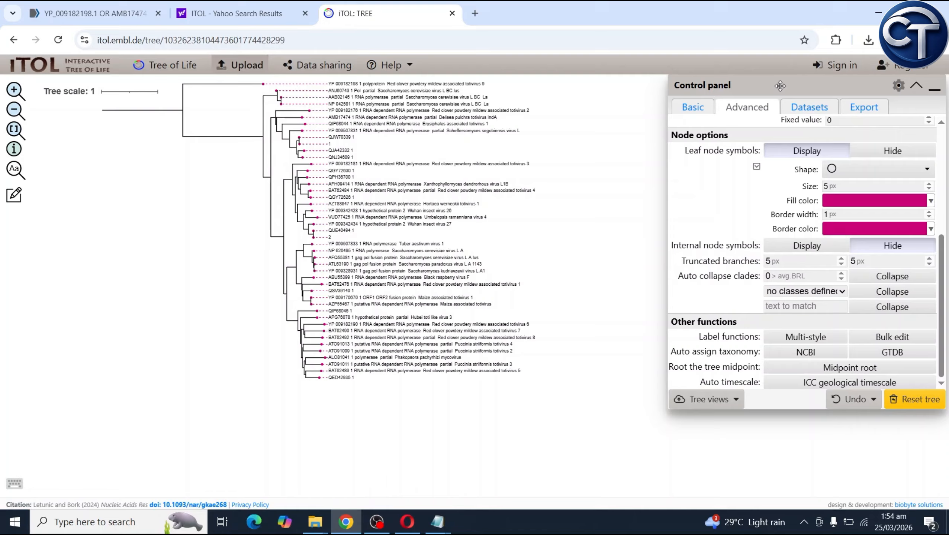
pyautogui.click(809, 107)
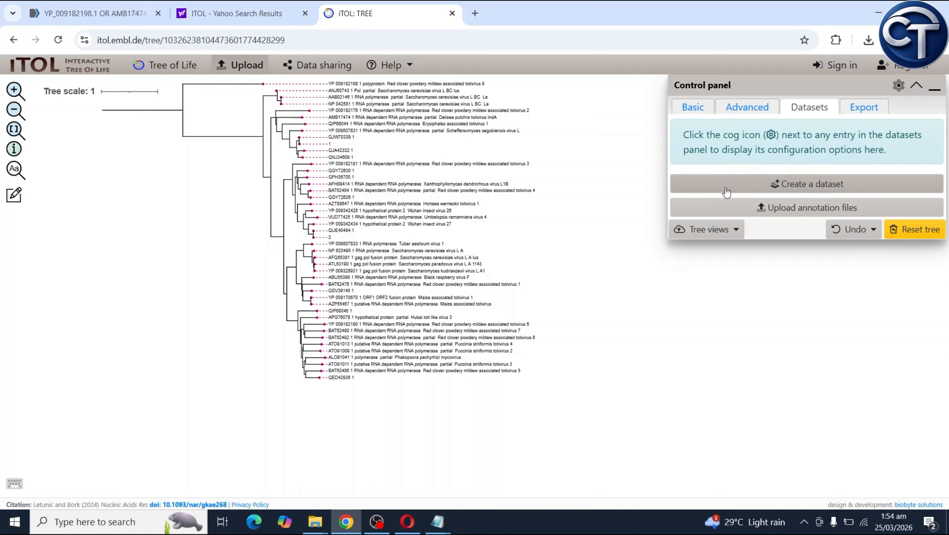
pyautogui.moveTo(155, 216); pyautogui.dragTo(173, 283)
pyautogui.moveTo(365, 150)
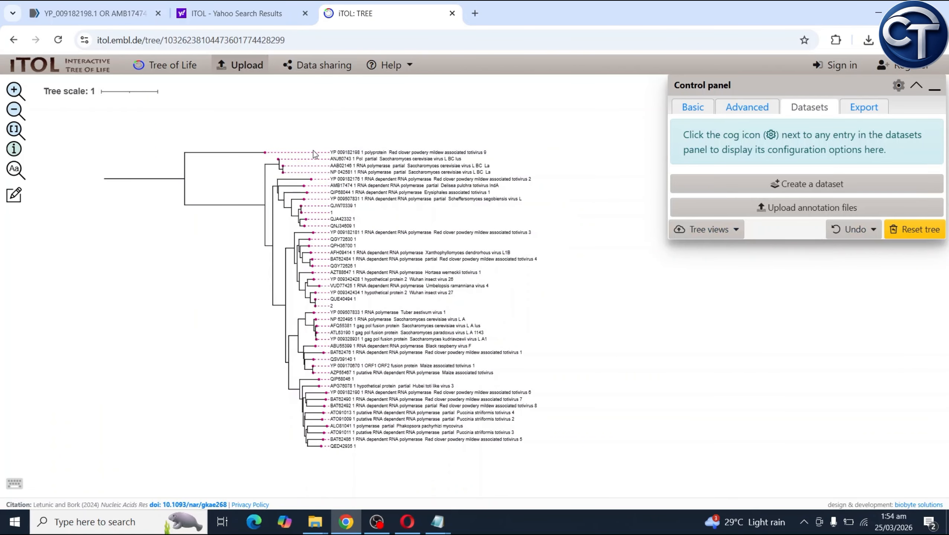
pyautogui.click(359, 153)
pyautogui.moveTo(450, 233)
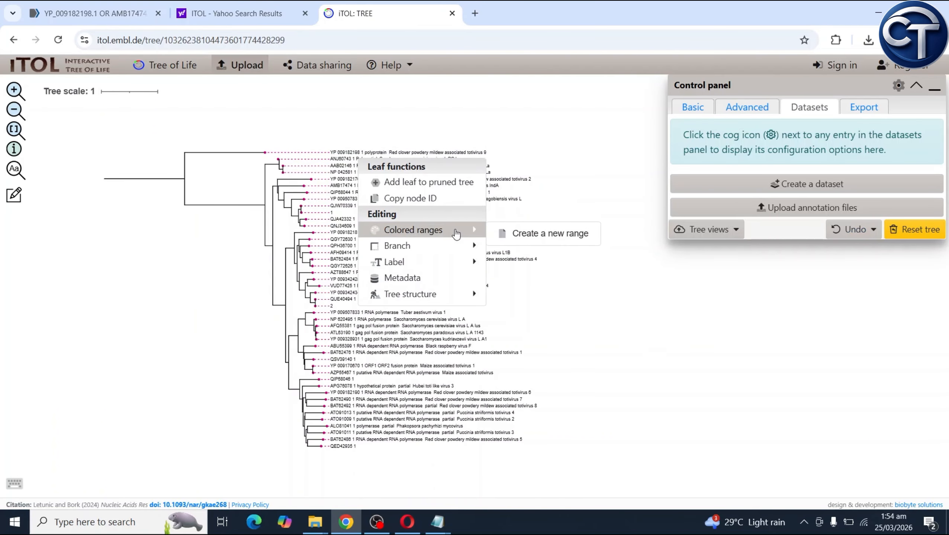
pyautogui.click(528, 235)
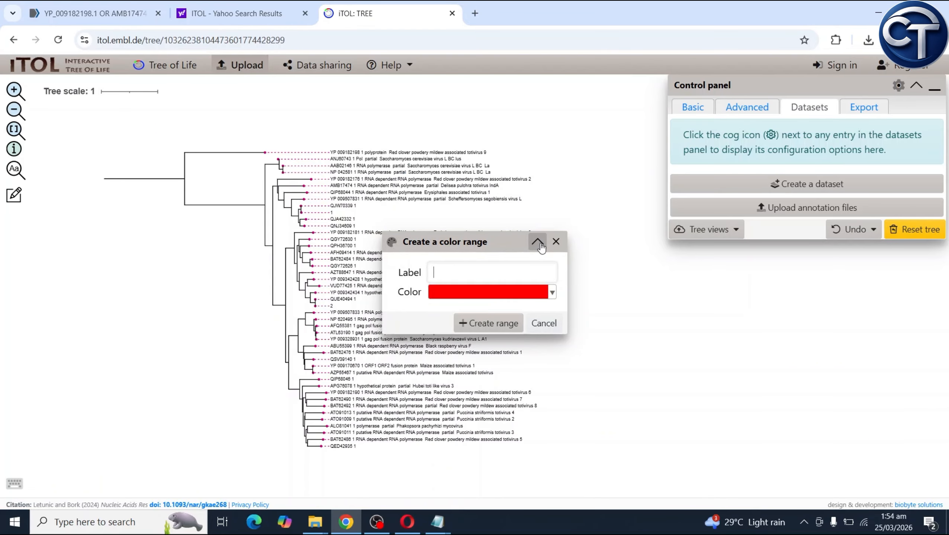
pyautogui.click(491, 275)
pyautogui.write('1')
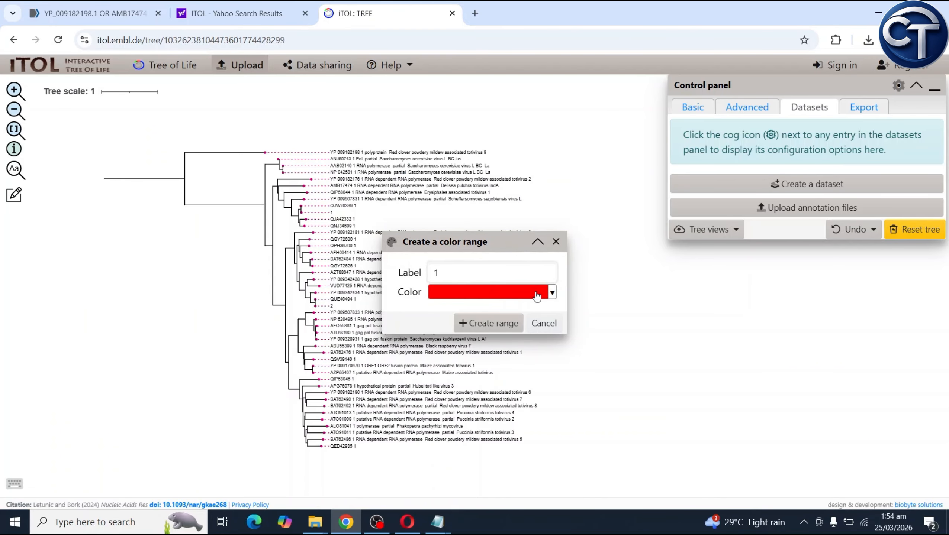
pyautogui.click(487, 323)
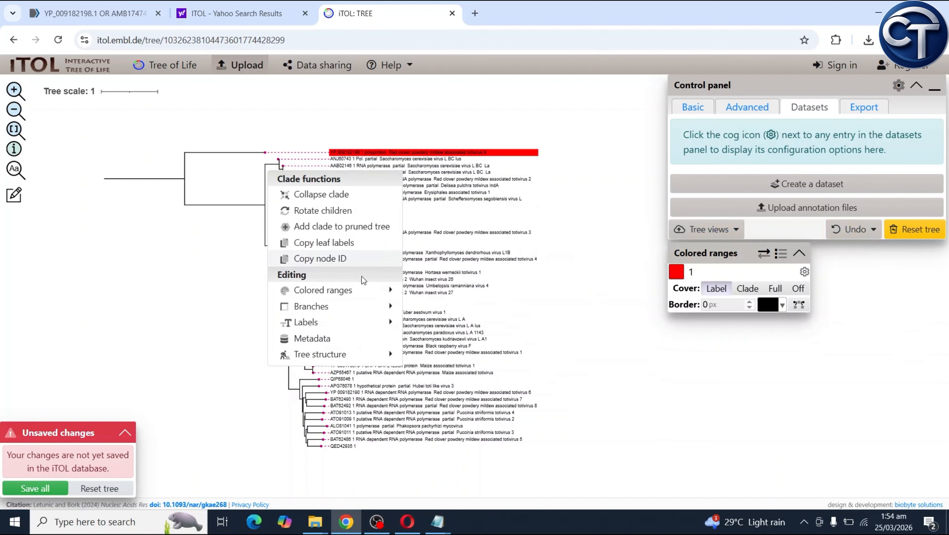
# Create a light blue colored range labelled "2" for the three-leaf Saccharomyces cerevisiae virus L BC clade
pyautogui.moveTo(391, 293)
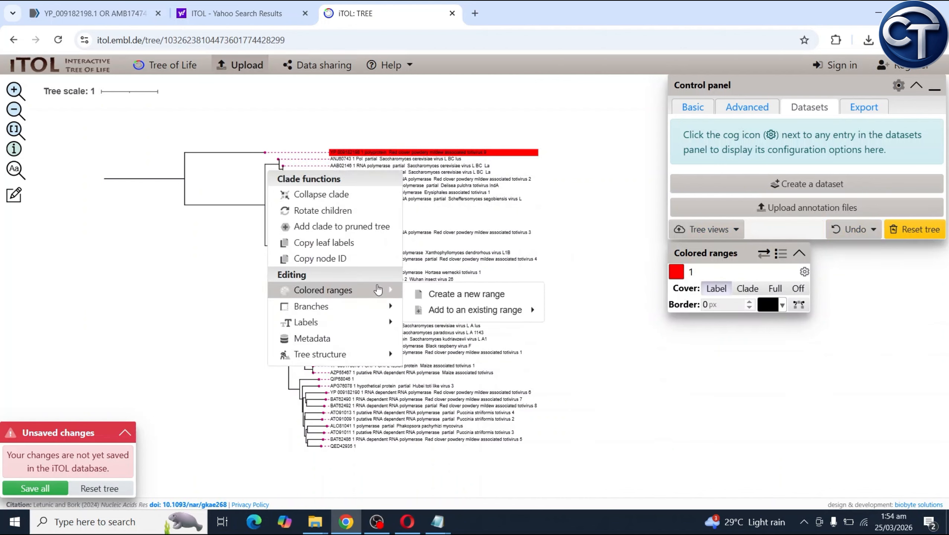
pyautogui.click(421, 294)
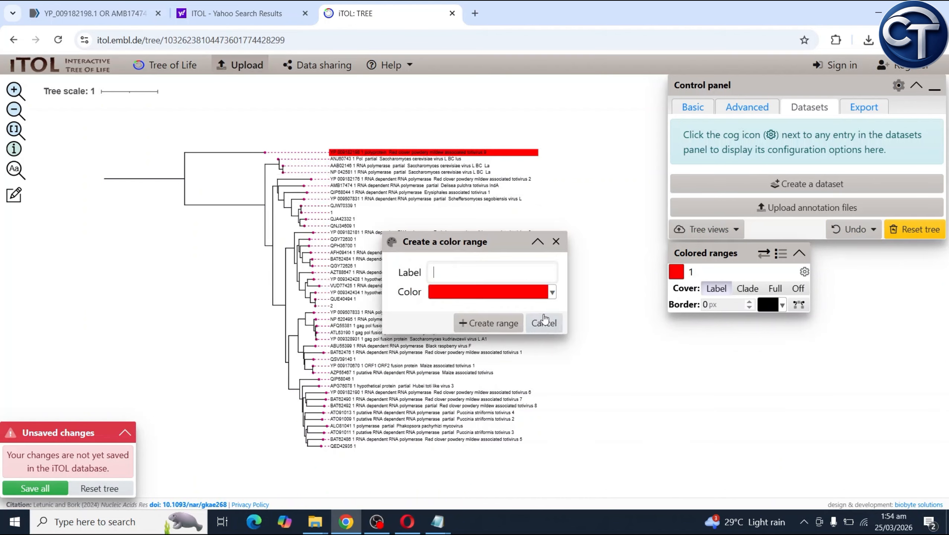
pyautogui.click(526, 299)
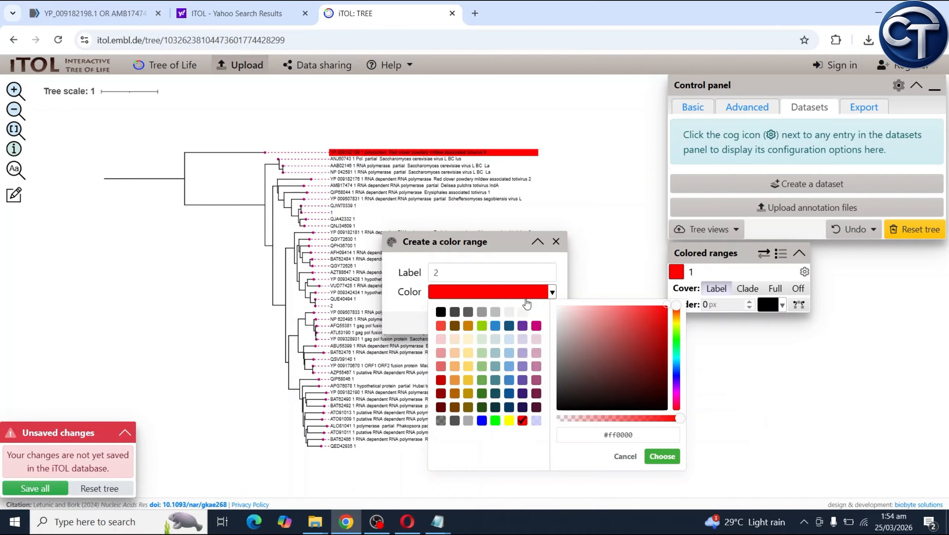
pyautogui.click(513, 339)
pyautogui.click(663, 456)
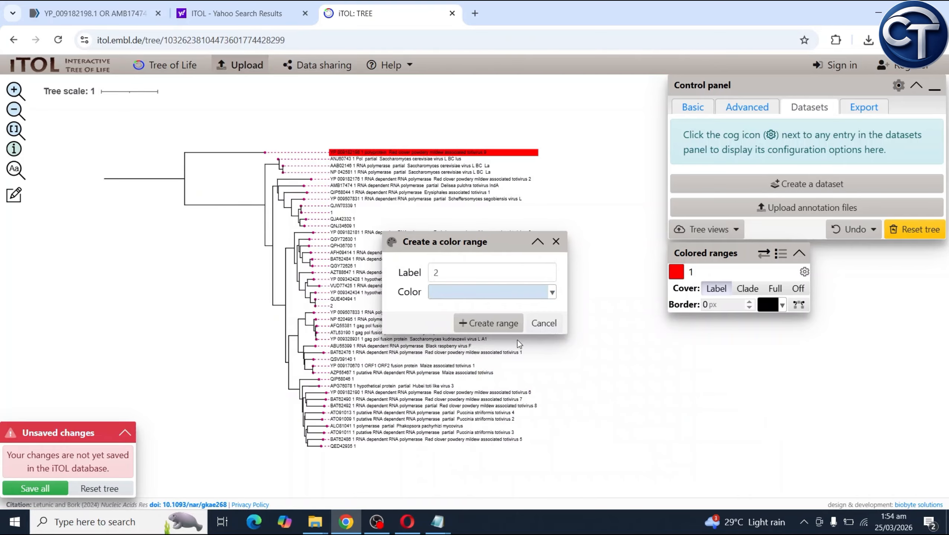
pyautogui.click(502, 325)
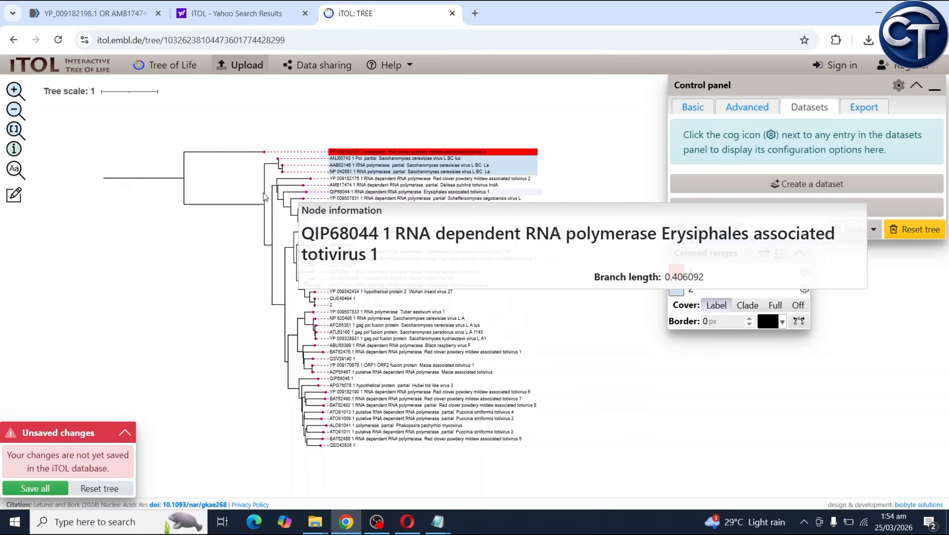
pyautogui.click(274, 189)
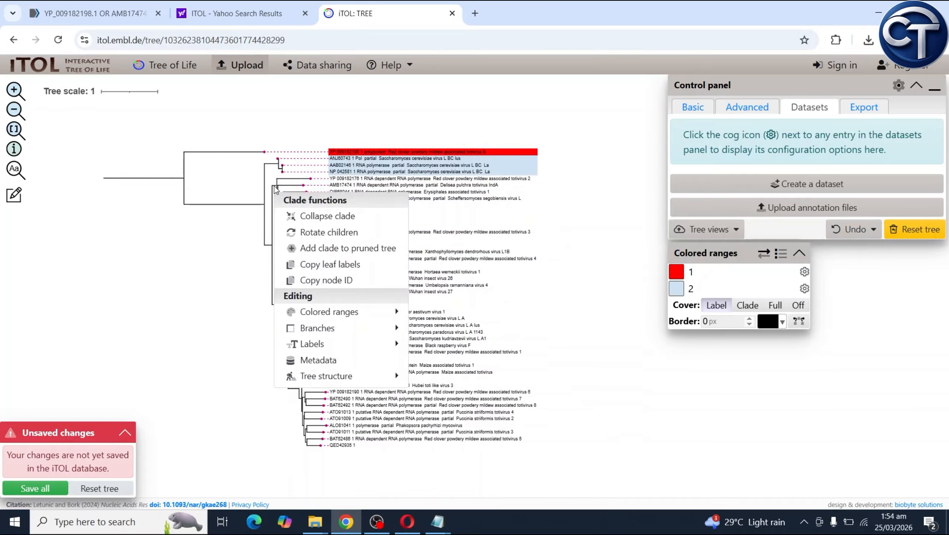
pyautogui.moveTo(374, 322)
pyautogui.click(456, 317)
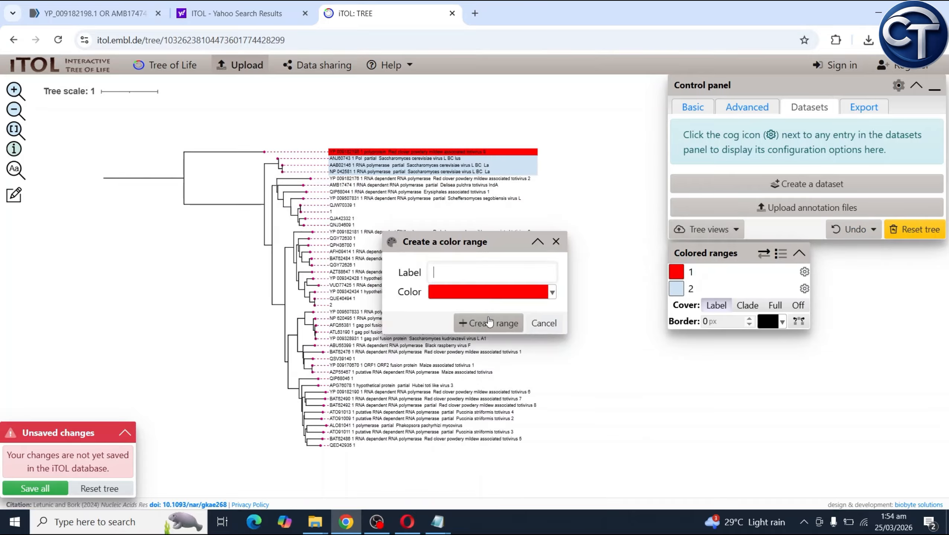
pyautogui.click(485, 300)
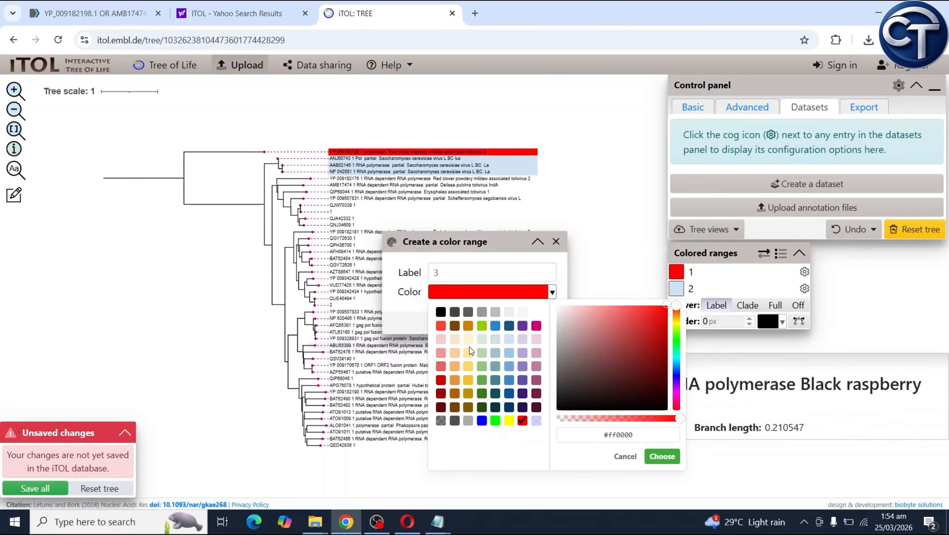
pyautogui.click(468, 366)
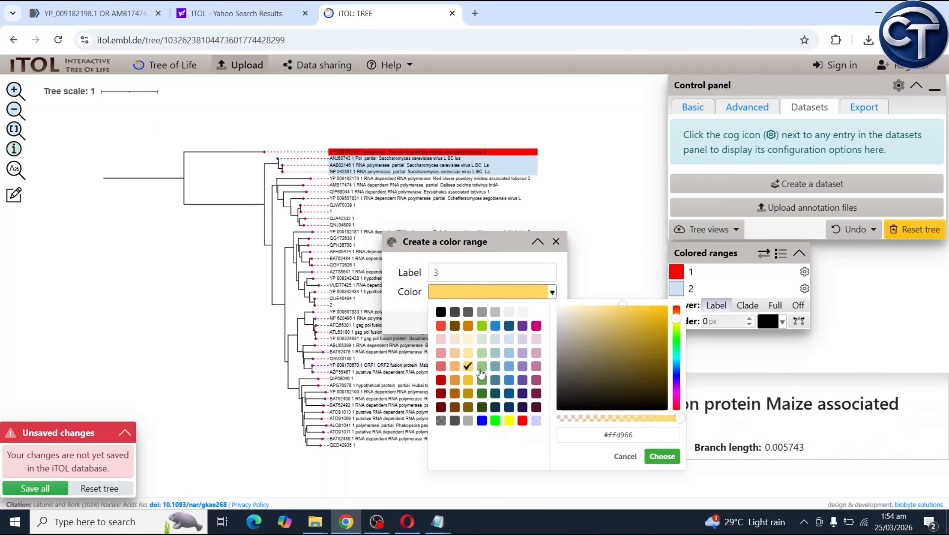
pyautogui.click(662, 456)
pyautogui.click(503, 324)
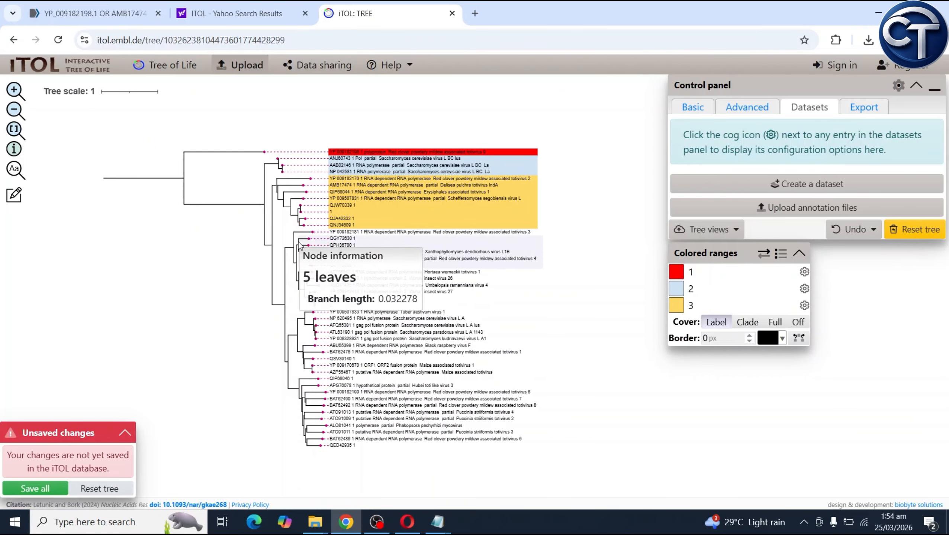
pyautogui.click(293, 252)
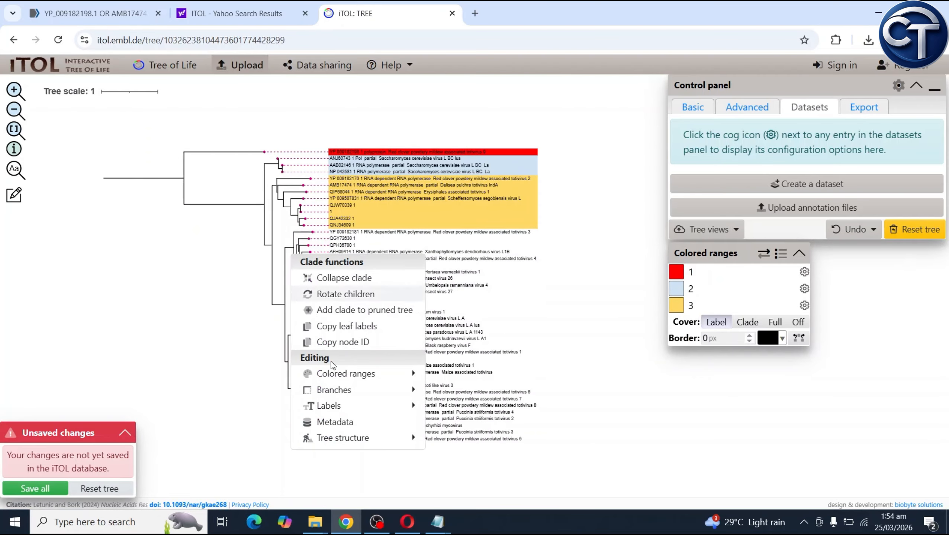
pyautogui.moveTo(398, 395)
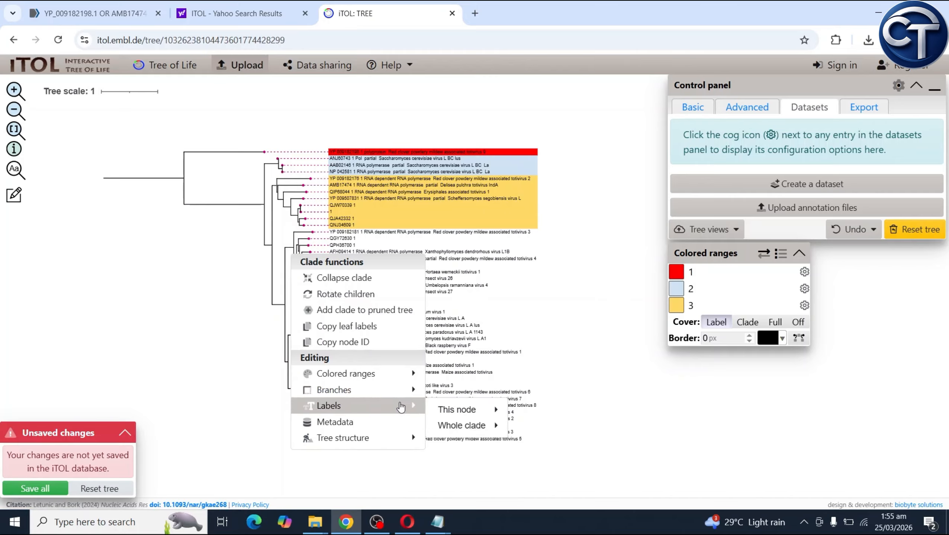
pyautogui.moveTo(399, 374)
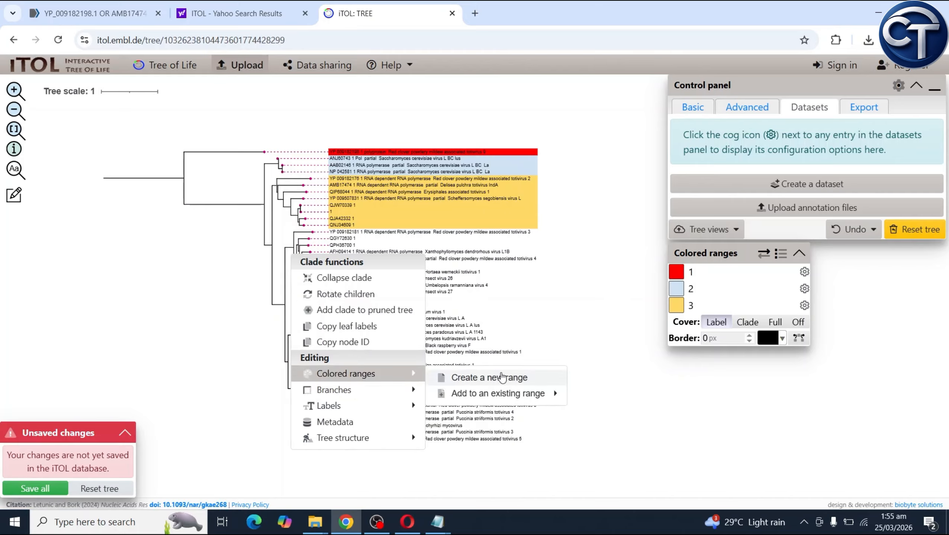
pyautogui.click(498, 378)
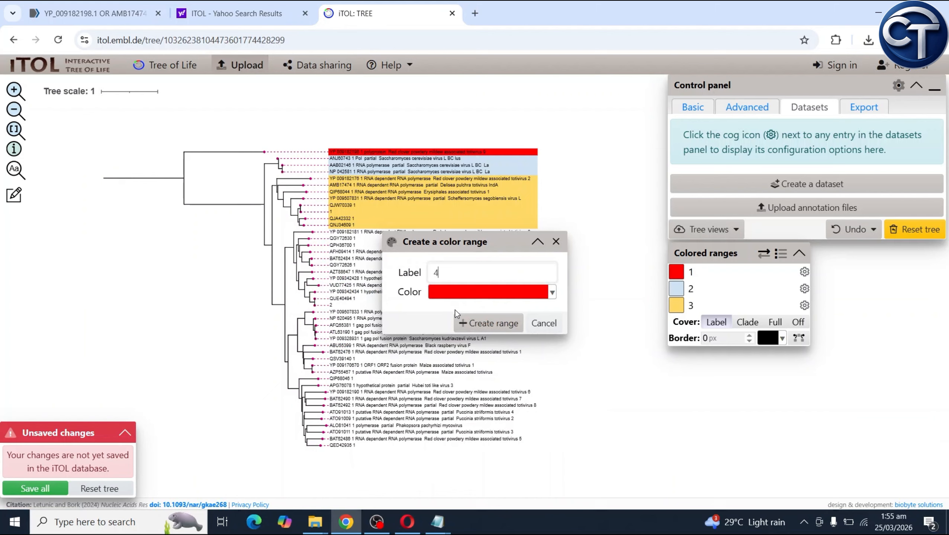
pyautogui.click(512, 299)
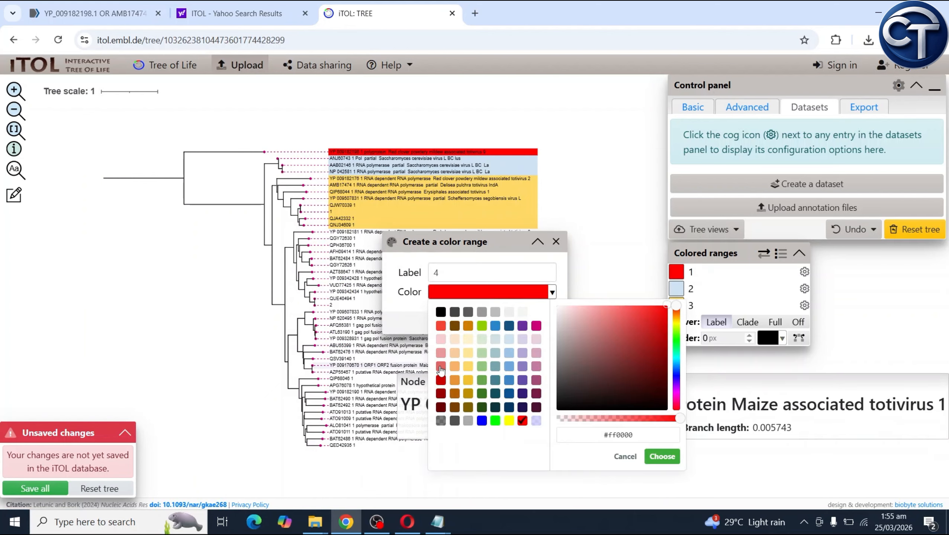
pyautogui.click(441, 368)
pyautogui.click(669, 458)
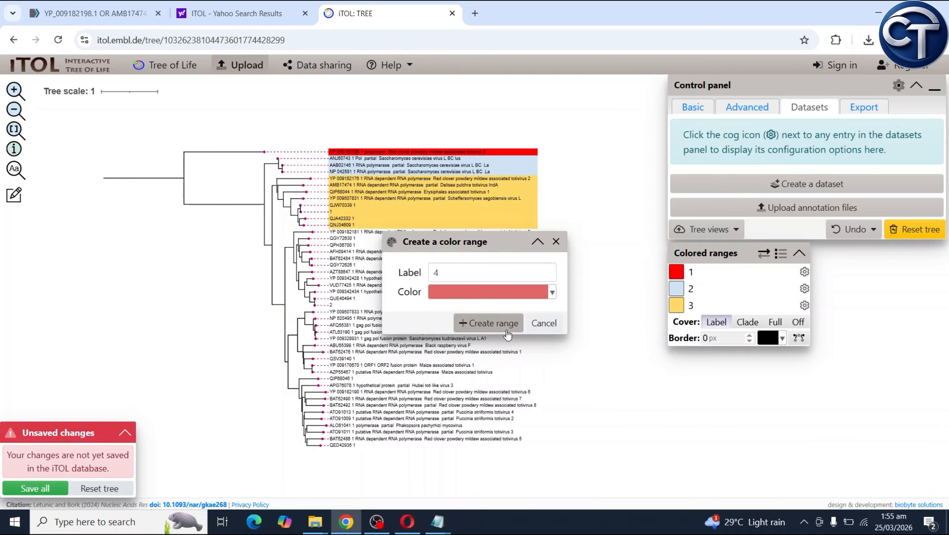
pyautogui.click(488, 323)
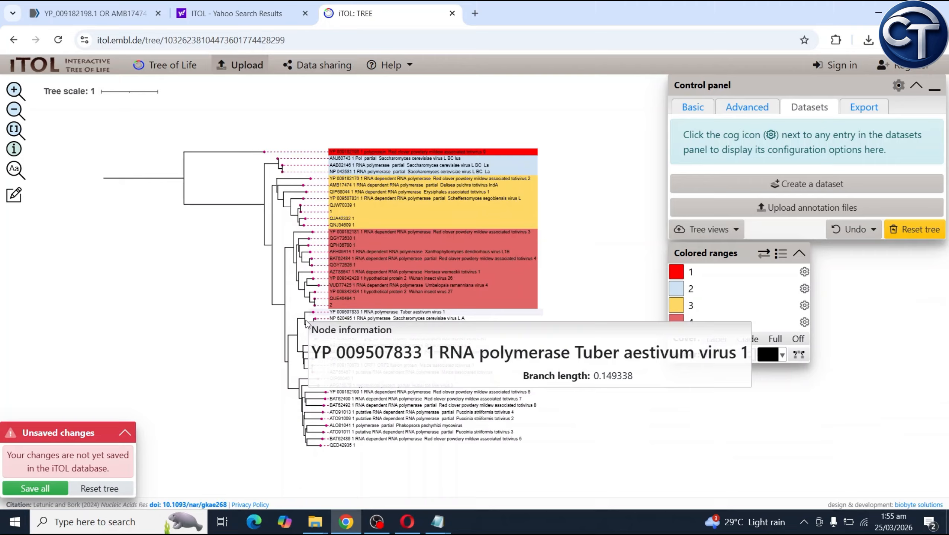
pyautogui.click(293, 331)
pyautogui.moveTo(405, 428)
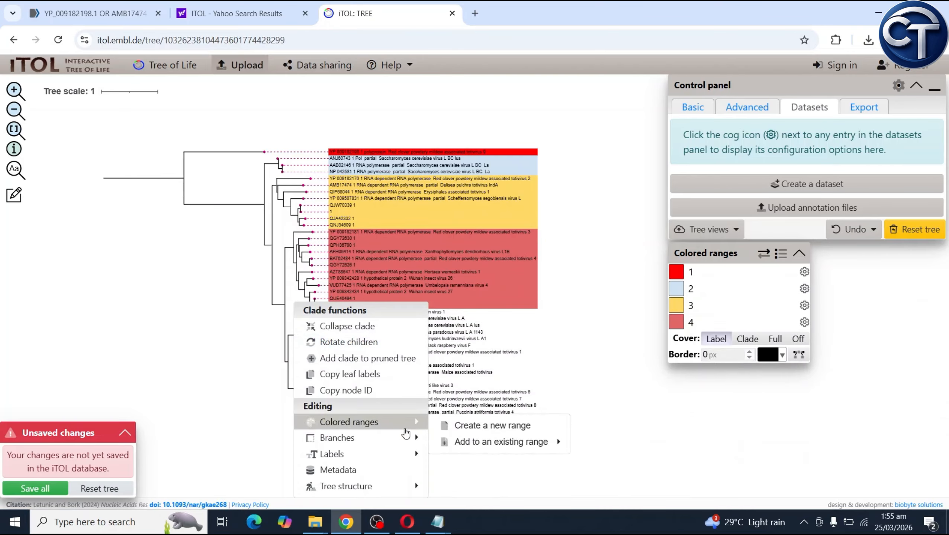
pyautogui.click(519, 426)
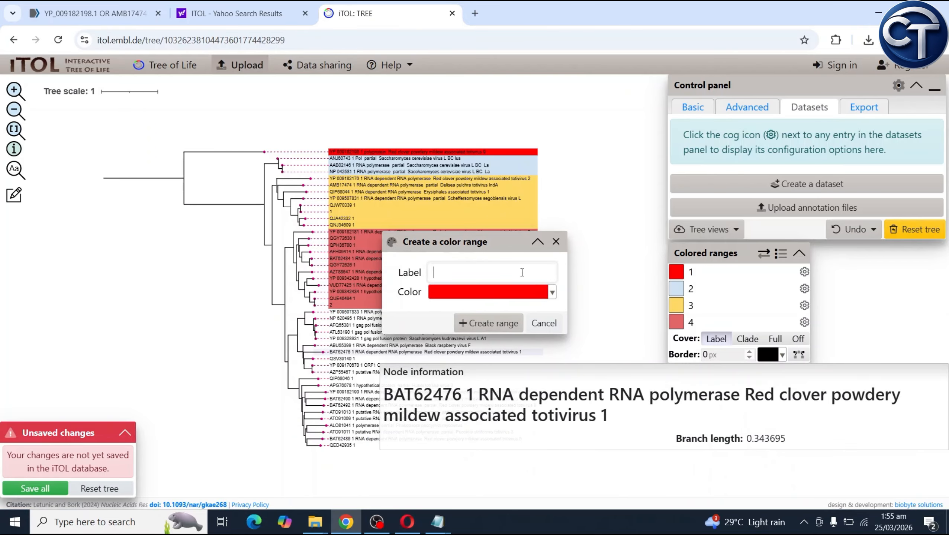
pyautogui.write('5')
pyautogui.click(487, 292)
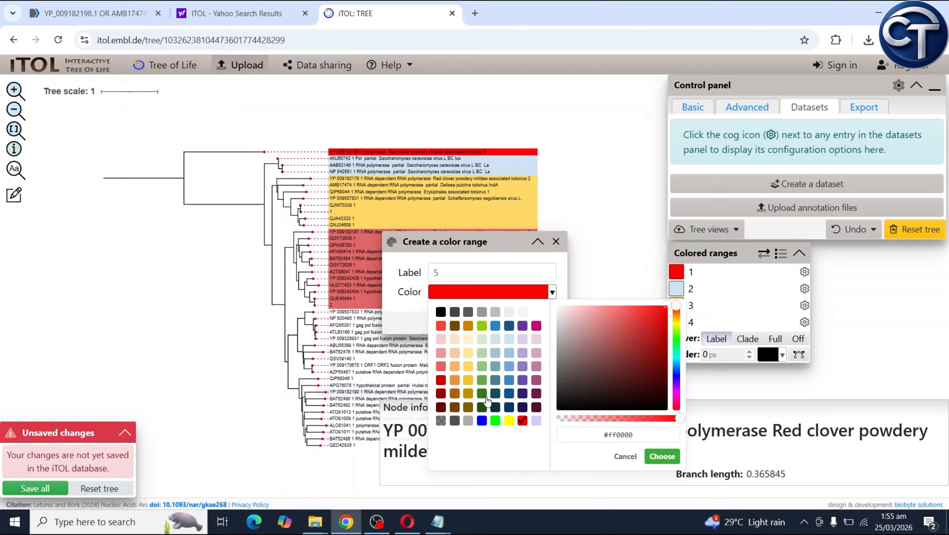
pyautogui.click(469, 394)
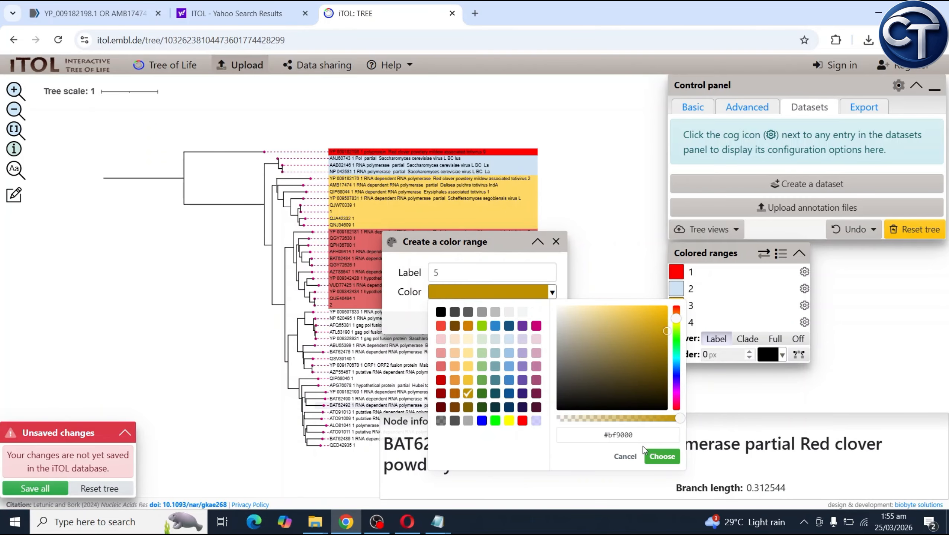
pyautogui.click(661, 456)
pyautogui.click(503, 324)
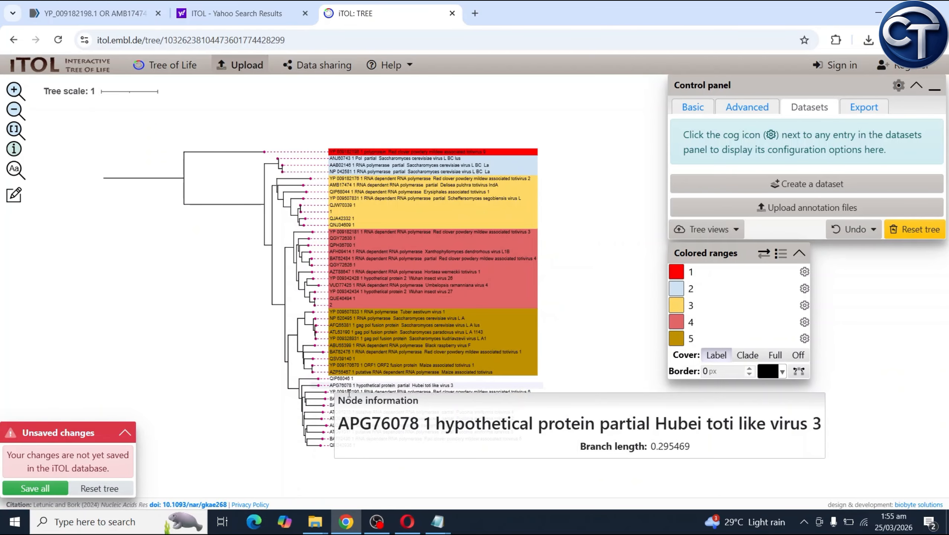
# Create a bright green (#00ff00) colored range labelled "6" for the lowest clade, from QIP68046 1 to QED42935 1
pyautogui.click(296, 392)
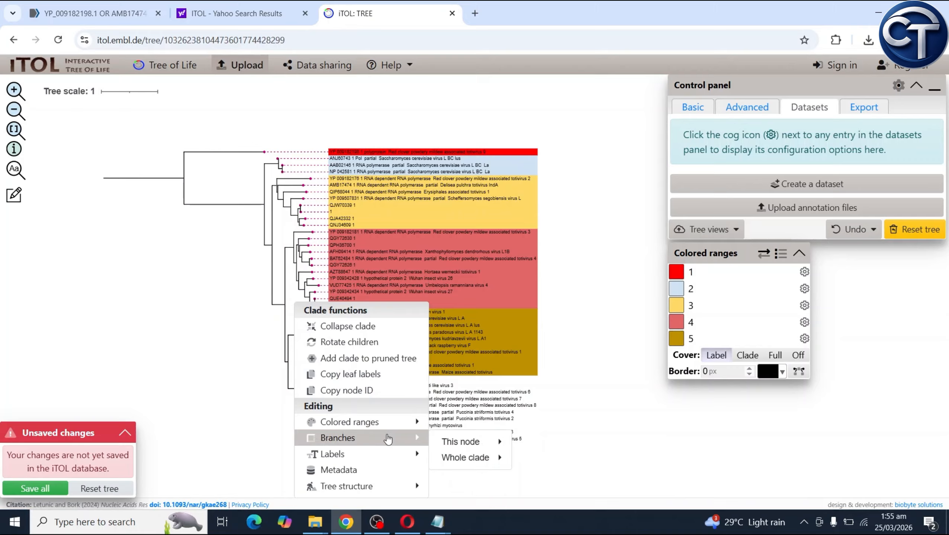
pyautogui.moveTo(375, 422)
pyautogui.click(494, 434)
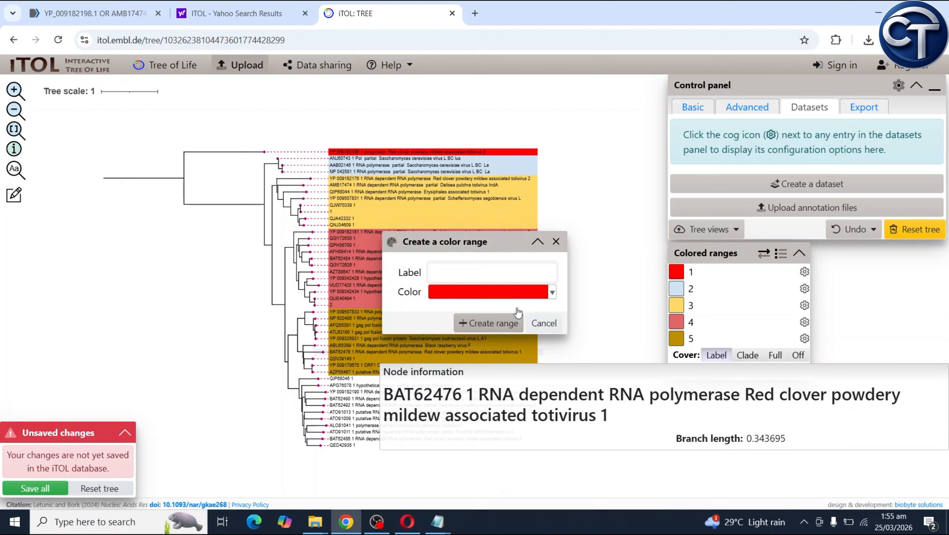
pyautogui.write('6')
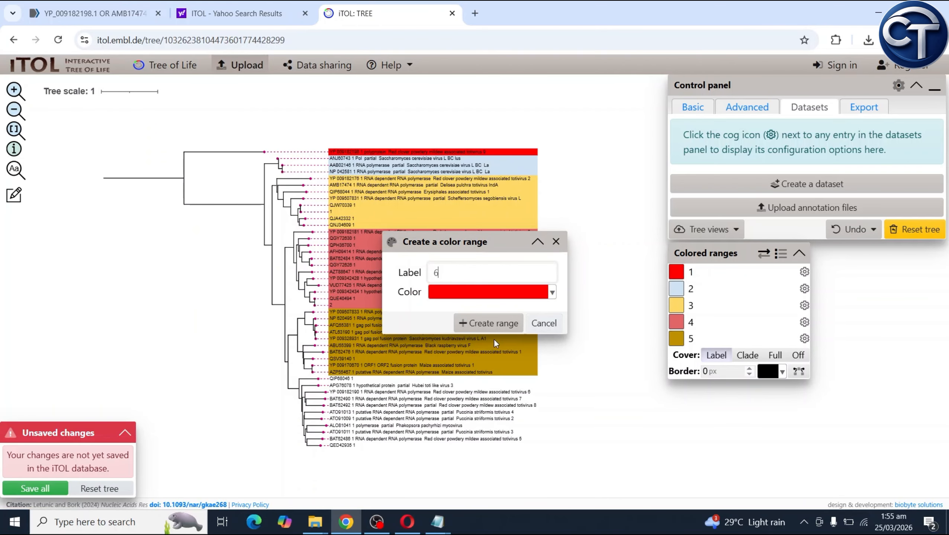
pyautogui.click(543, 294)
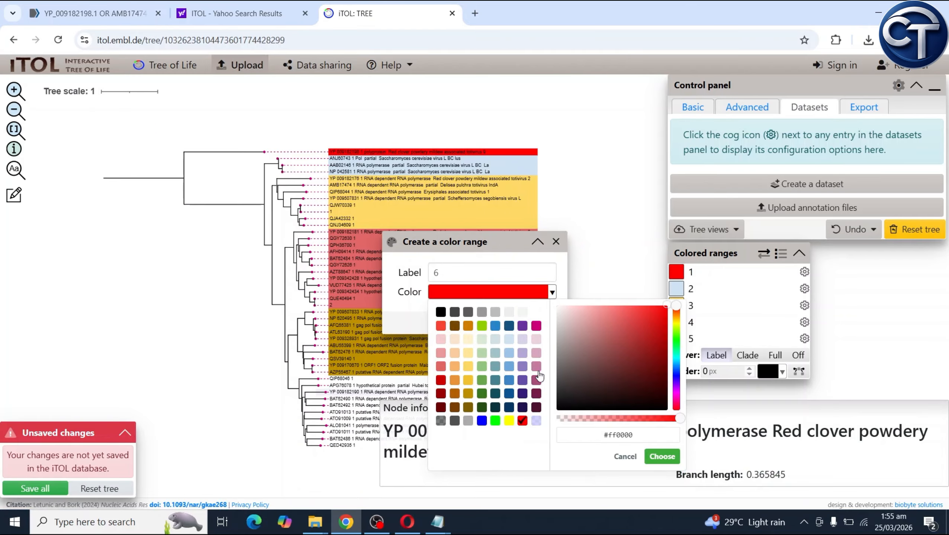
pyautogui.click(508, 420)
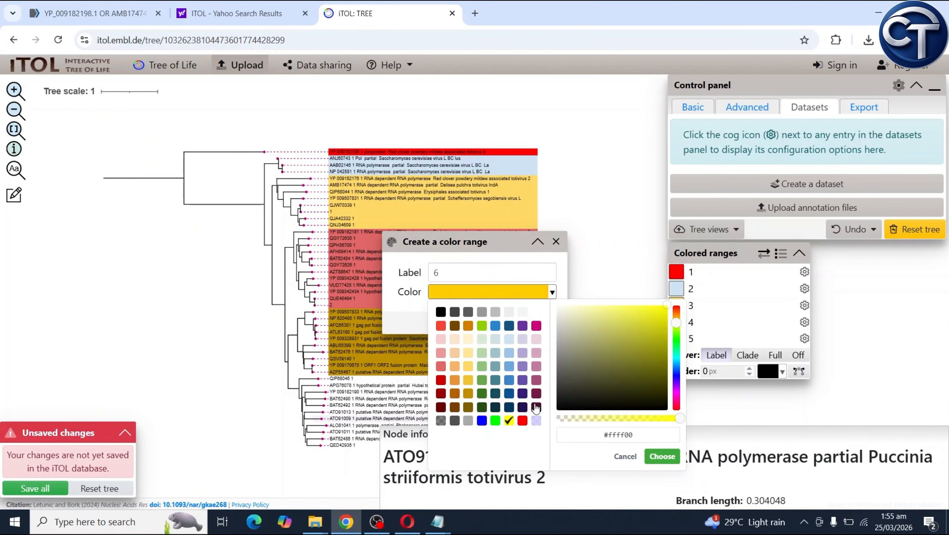
pyautogui.moveTo(654, 327)
pyautogui.mouseDown()
pyautogui.moveTo(635, 335)
pyautogui.moveTo(598, 316)
pyautogui.mouseUp()
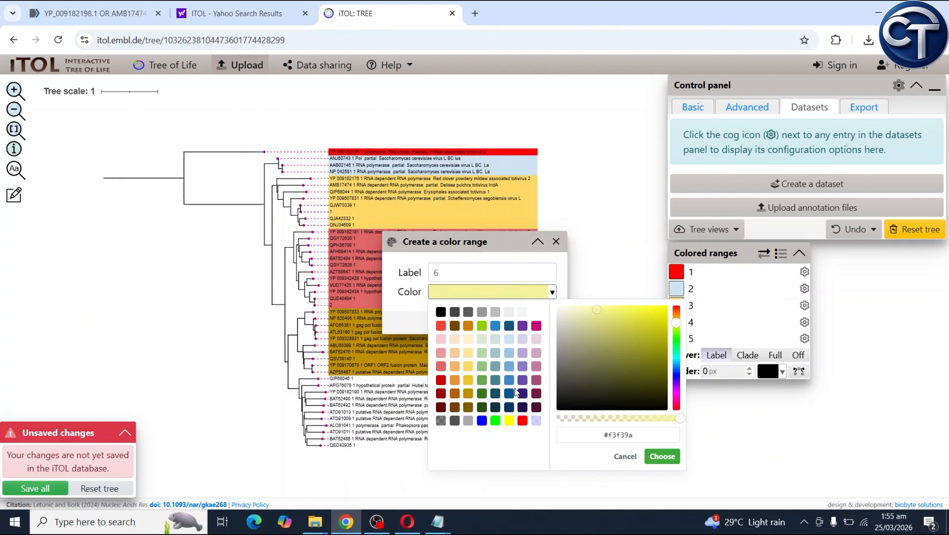
pyautogui.click(495, 421)
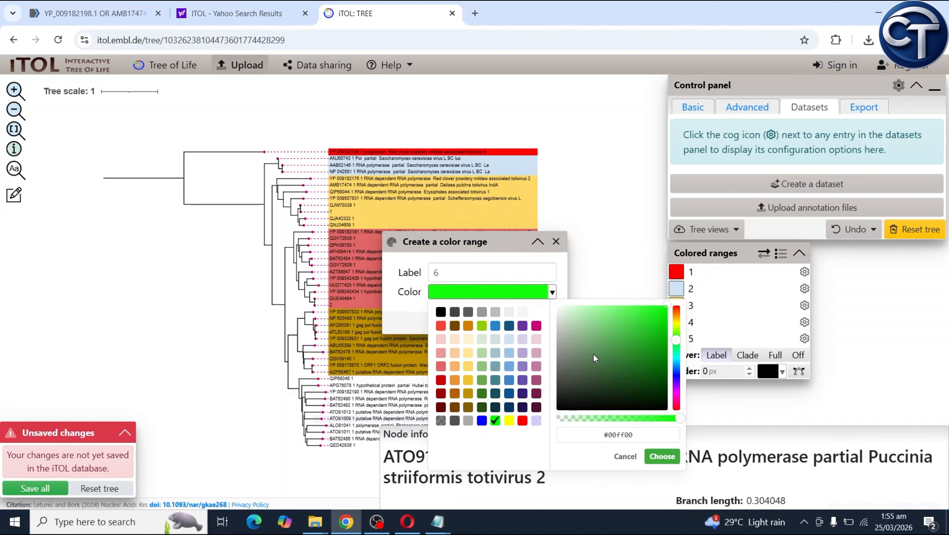
pyautogui.click(661, 457)
pyautogui.click(483, 323)
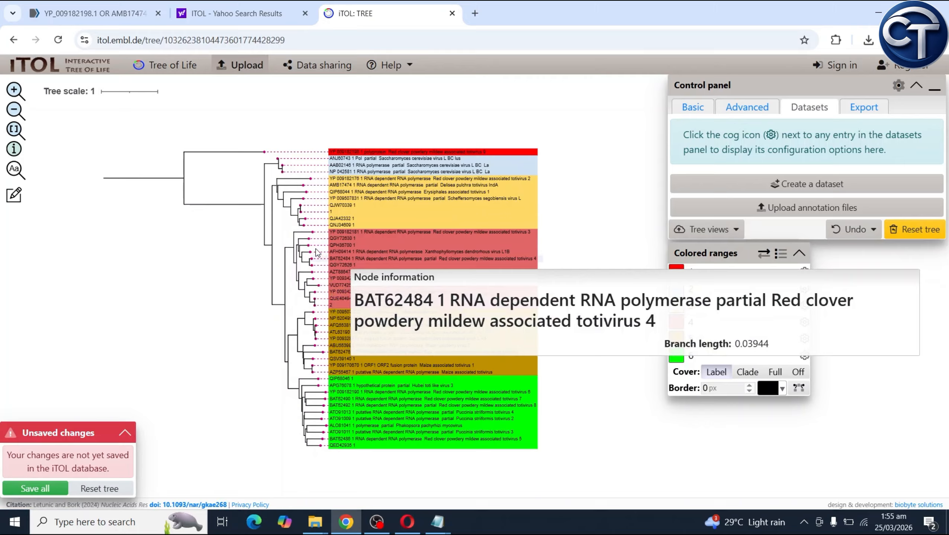
# Start a new colored range labelled "7" for the clade already covered by range 4
pyautogui.click(292, 250)
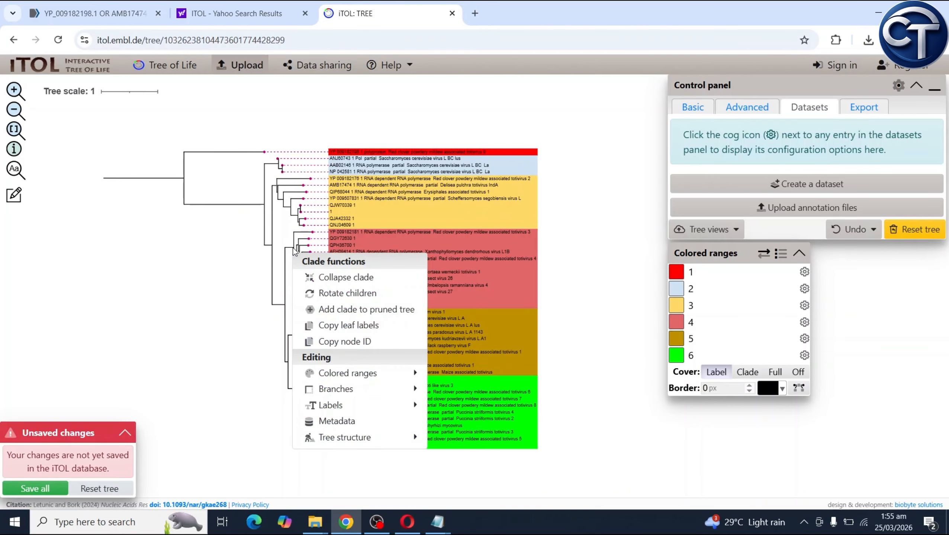
pyautogui.moveTo(409, 374)
pyautogui.click(469, 378)
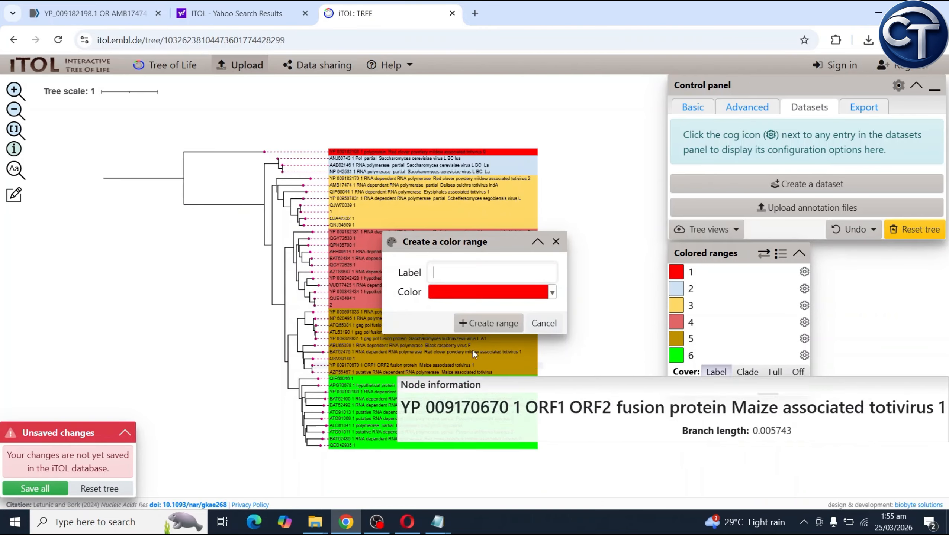
pyautogui.write('7')
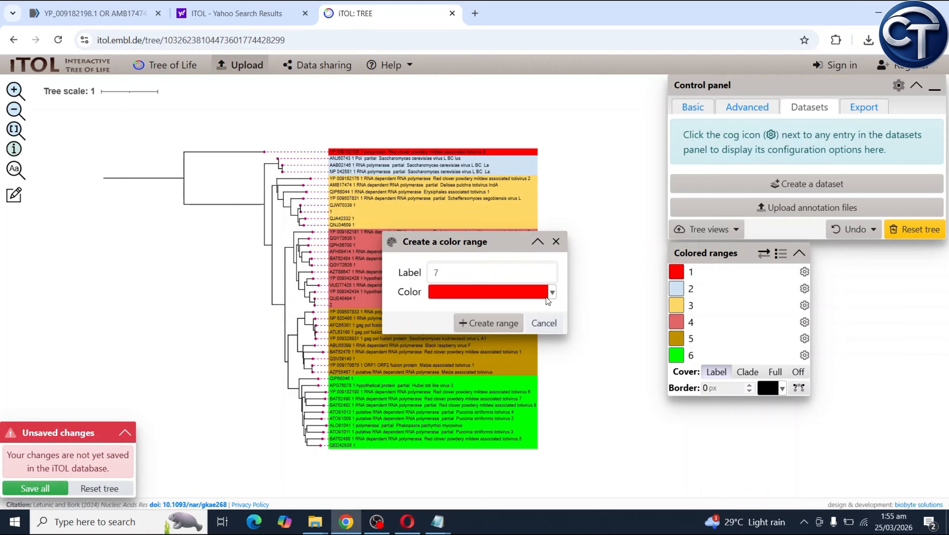